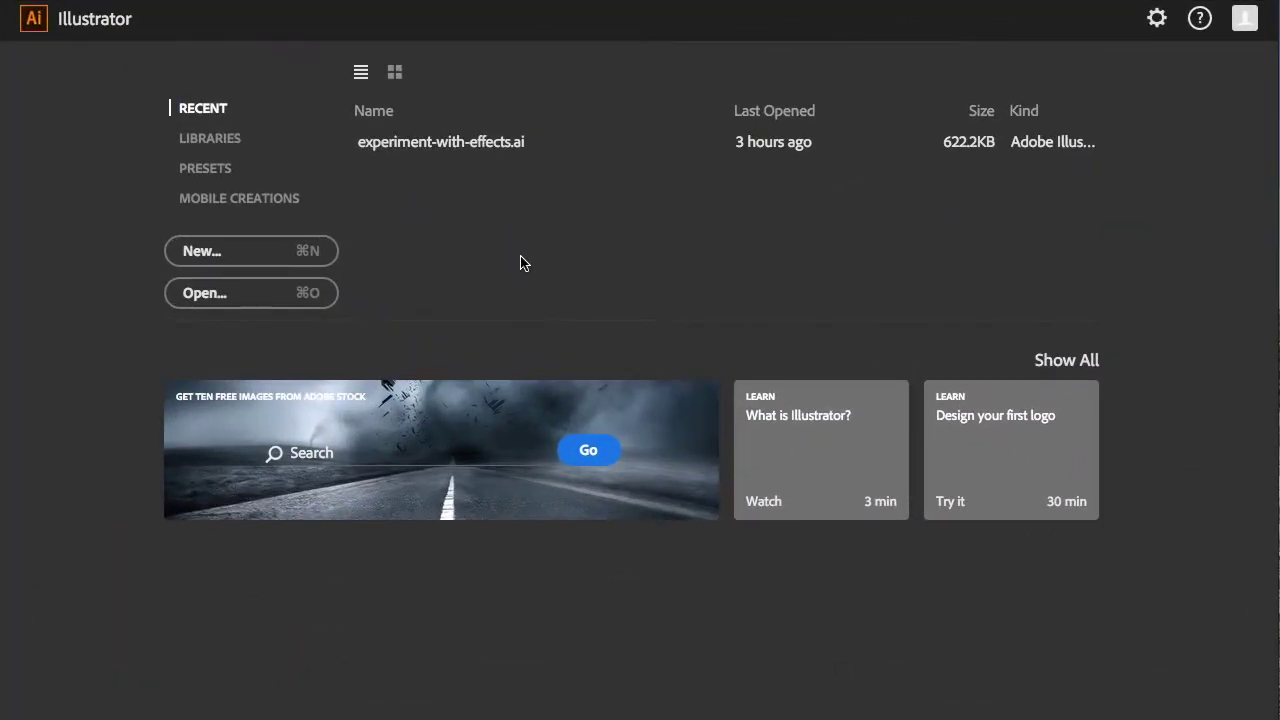
# Step: Create a new 960 × 560 px Web document named TutorialLineTool
pyautogui.click(287, 260)
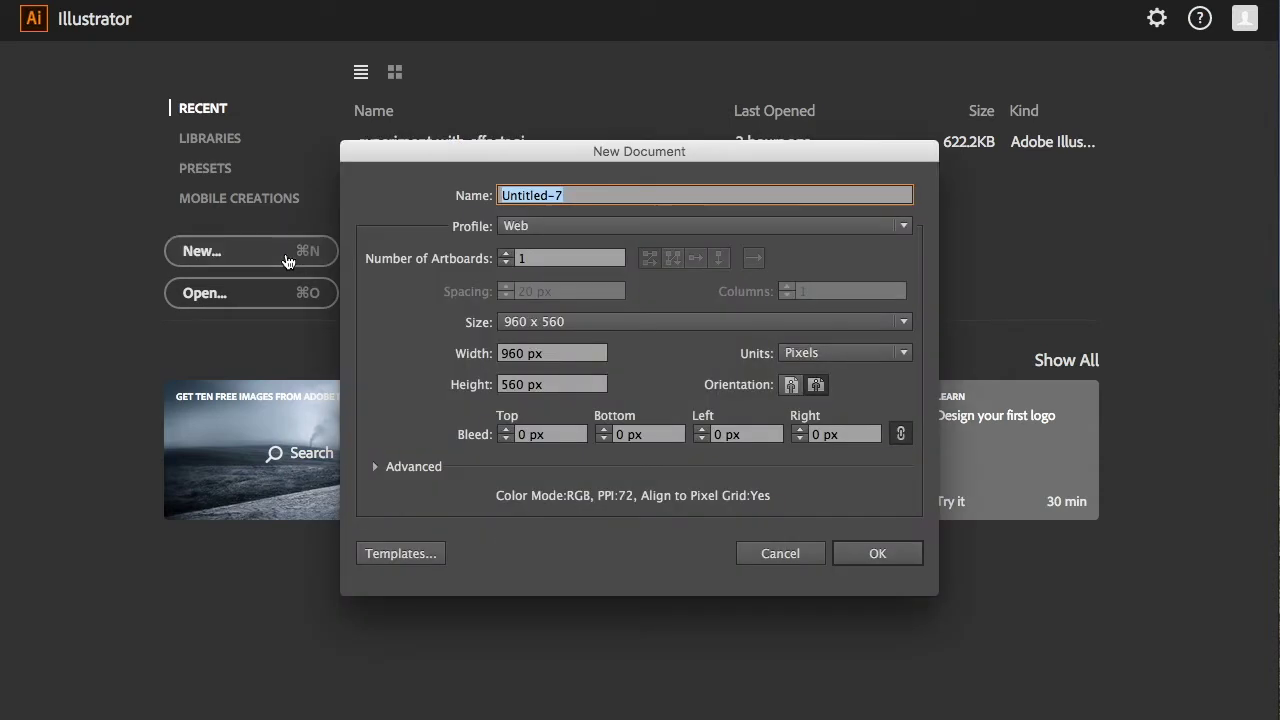
pyautogui.write('Tutorial')
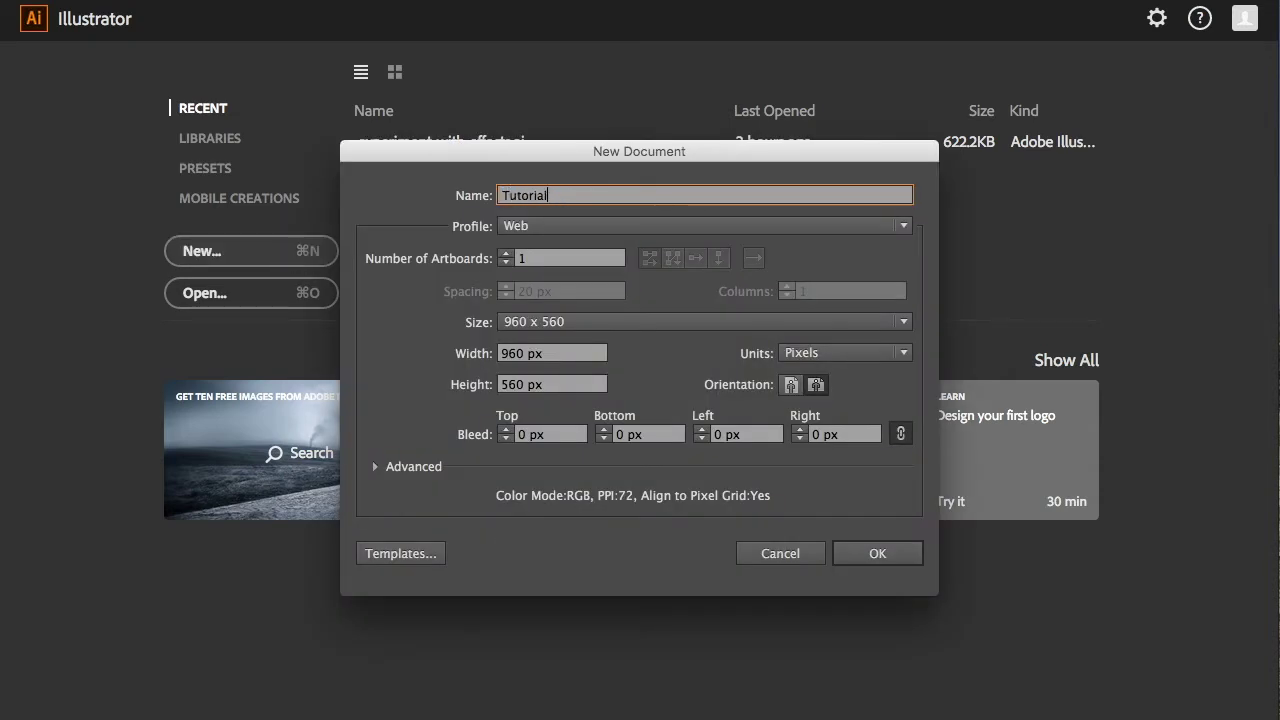
pyautogui.write('LineTool')
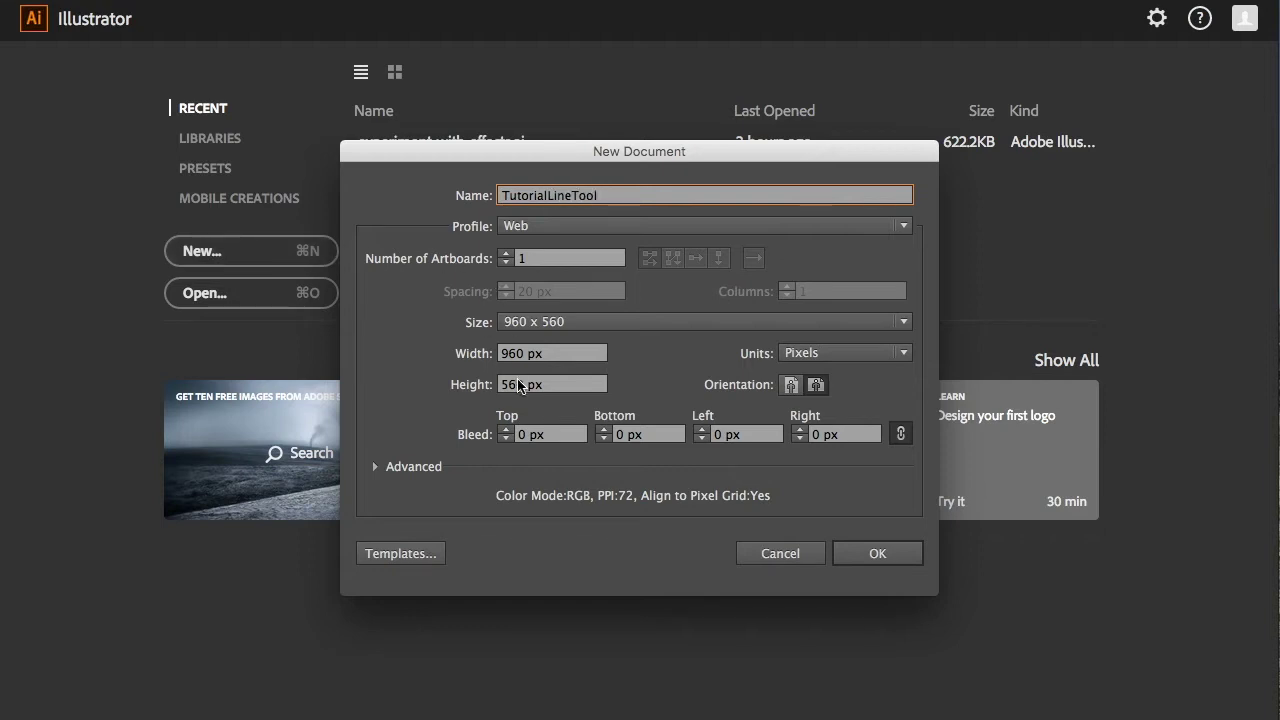
pyautogui.click(876, 555)
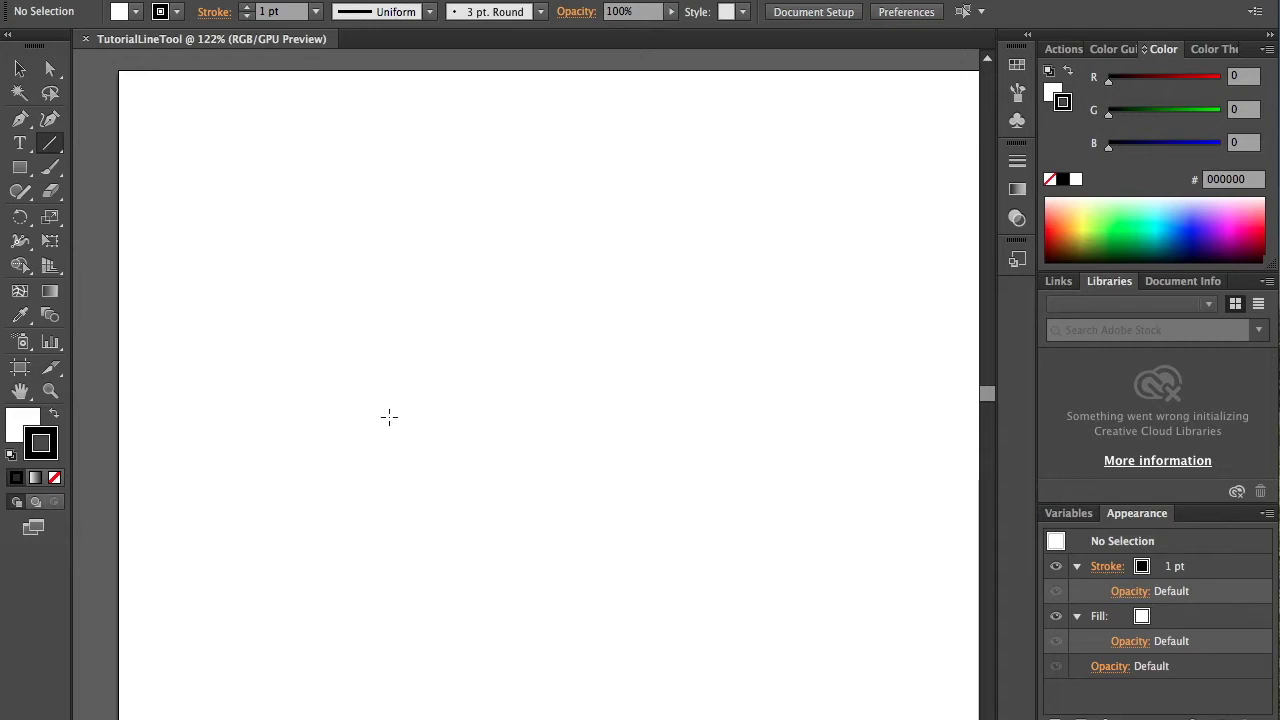
pyautogui.click(52, 147)
pyautogui.click(53, 148)
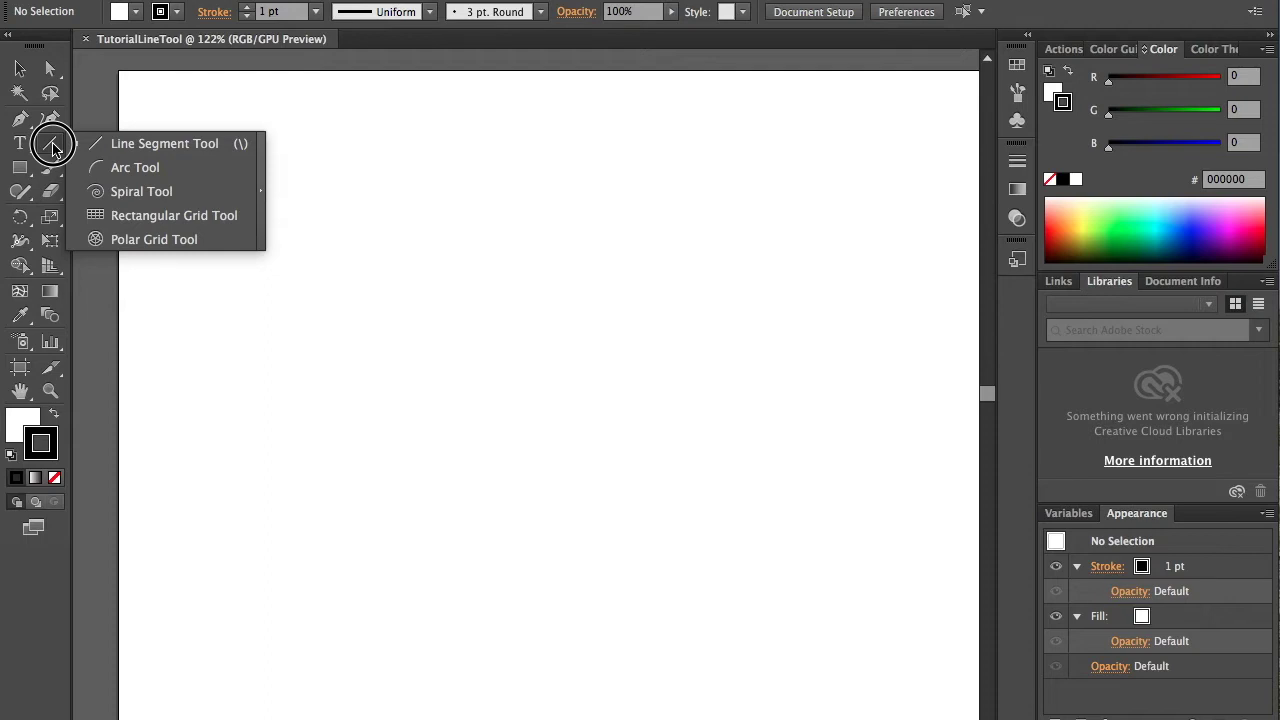
pyautogui.click(95, 143)
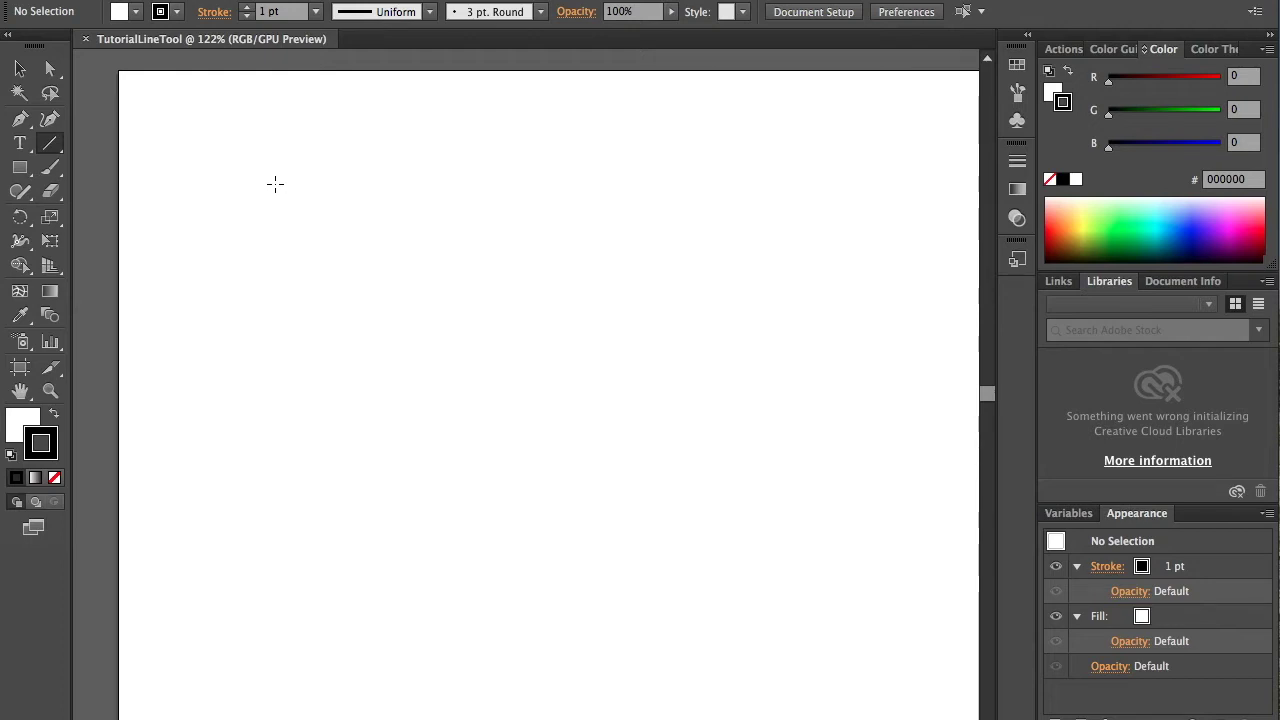
pyautogui.moveTo(293, 220); pyautogui.dragTo(458, 189)
pyautogui.moveTo(478, 257); pyautogui.dragTo(558, 314)
pyautogui.moveTo(623, 226); pyautogui.dragTo(758, 296)
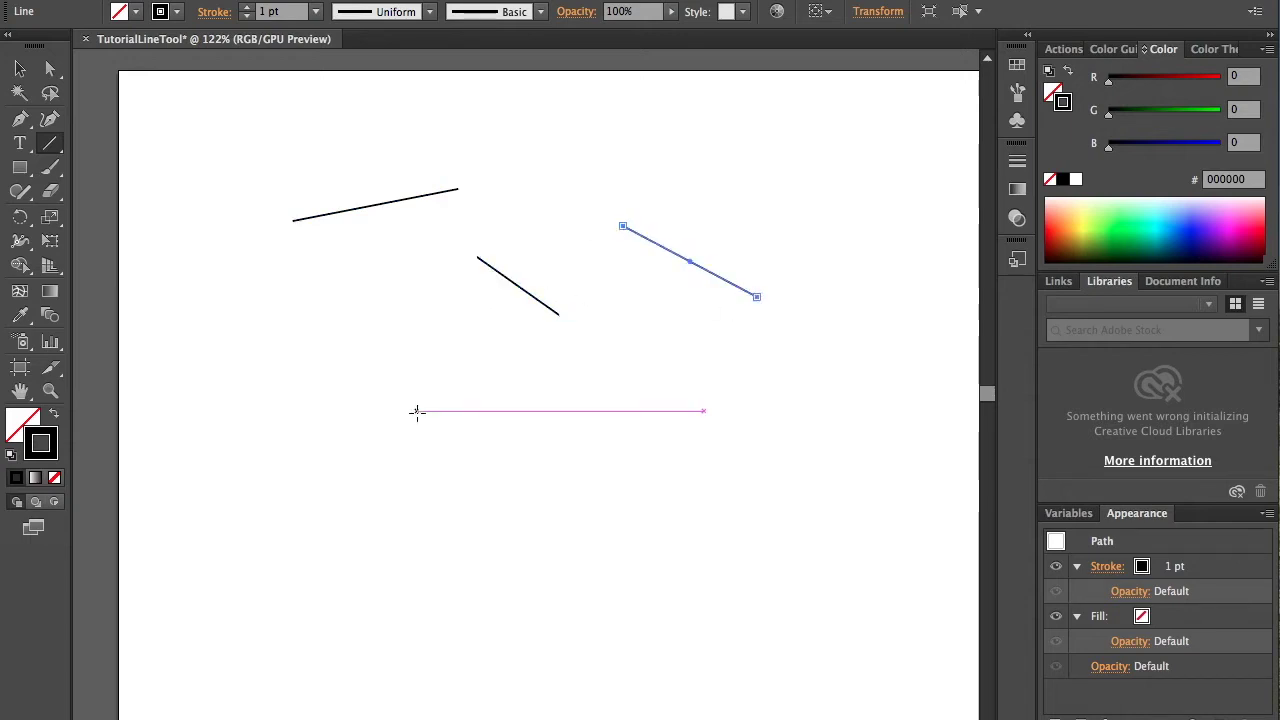
pyautogui.moveTo(411, 410); pyautogui.dragTo(360, 323)
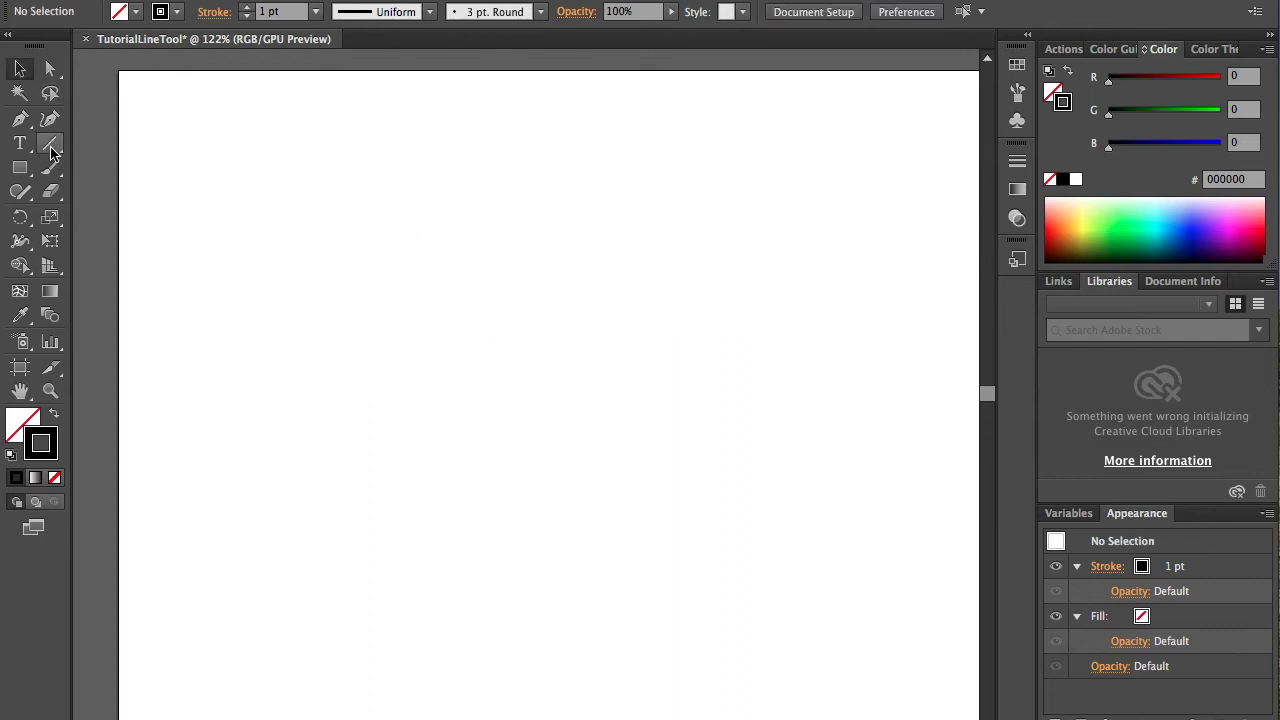
# Step: Draw two Shift-constrained horizontal lines and two vertical lines with the Line Segment Tool
pyautogui.click(50, 145)
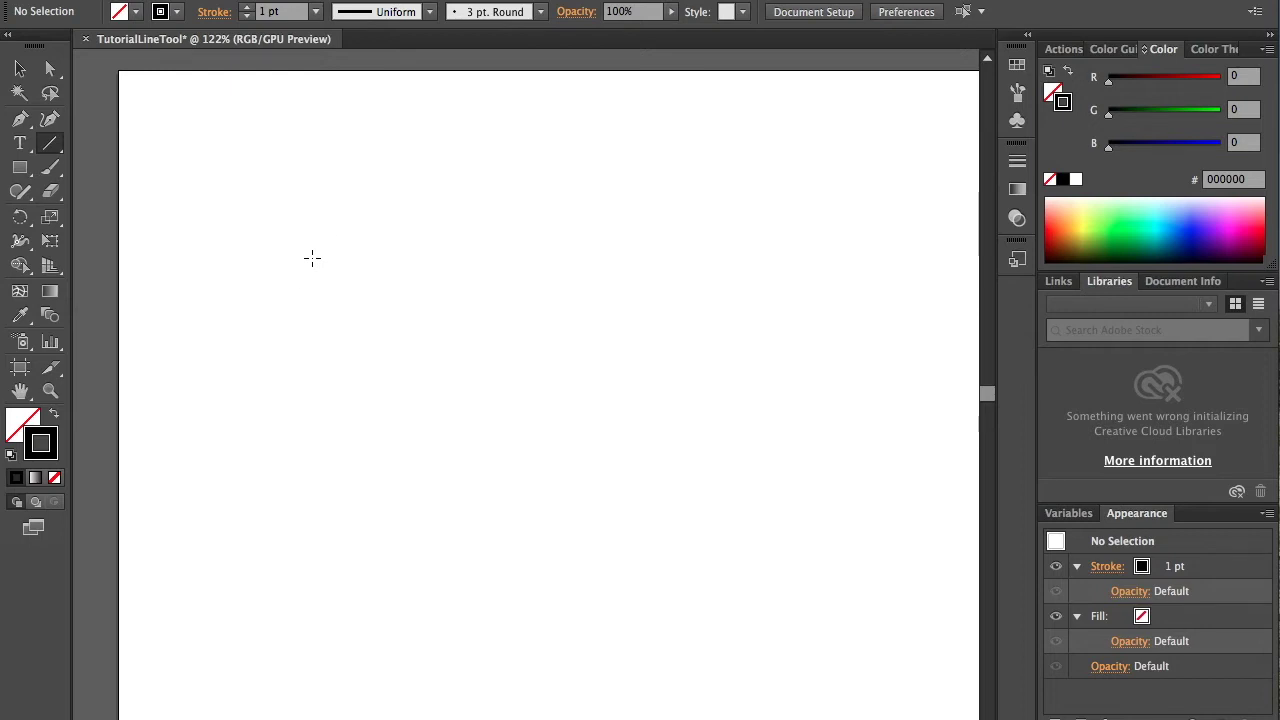
pyautogui.moveTo(312, 258); pyautogui.dragTo(496, 240)
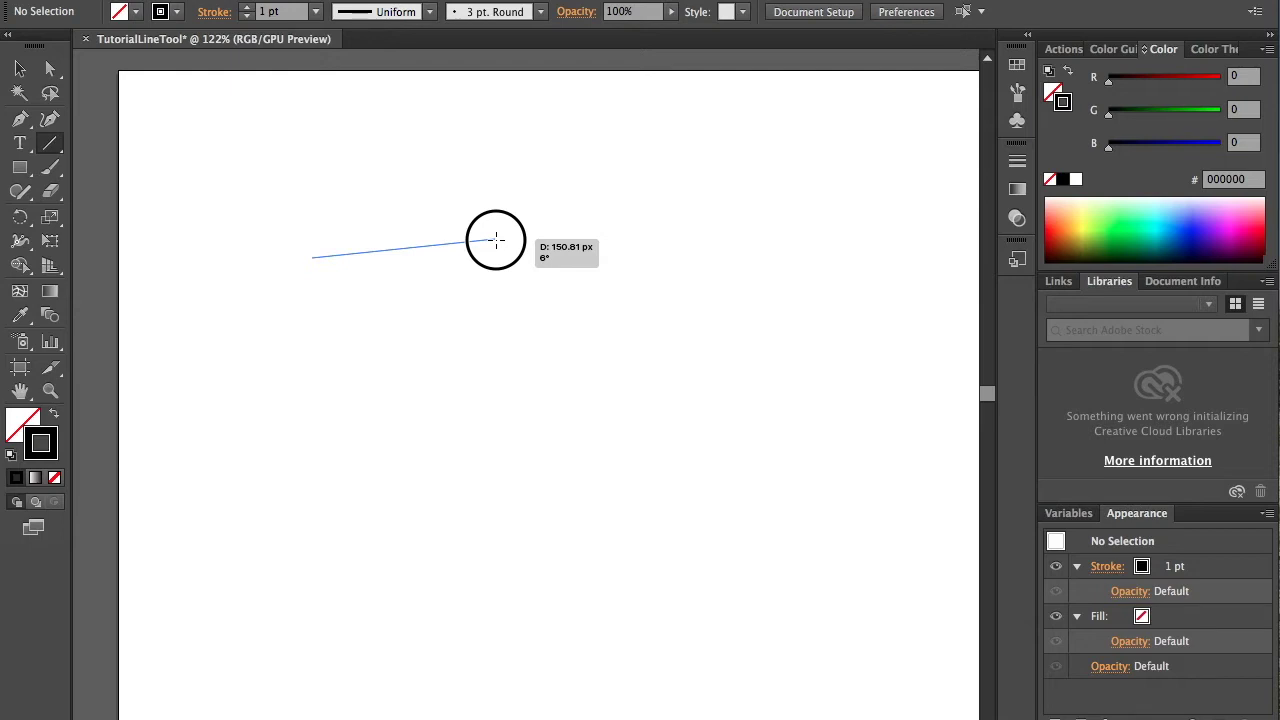
pyautogui.moveTo(496, 240); pyautogui.dragTo(498, 257)
pyautogui.moveTo(655, 216); pyautogui.dragTo(656, 352)
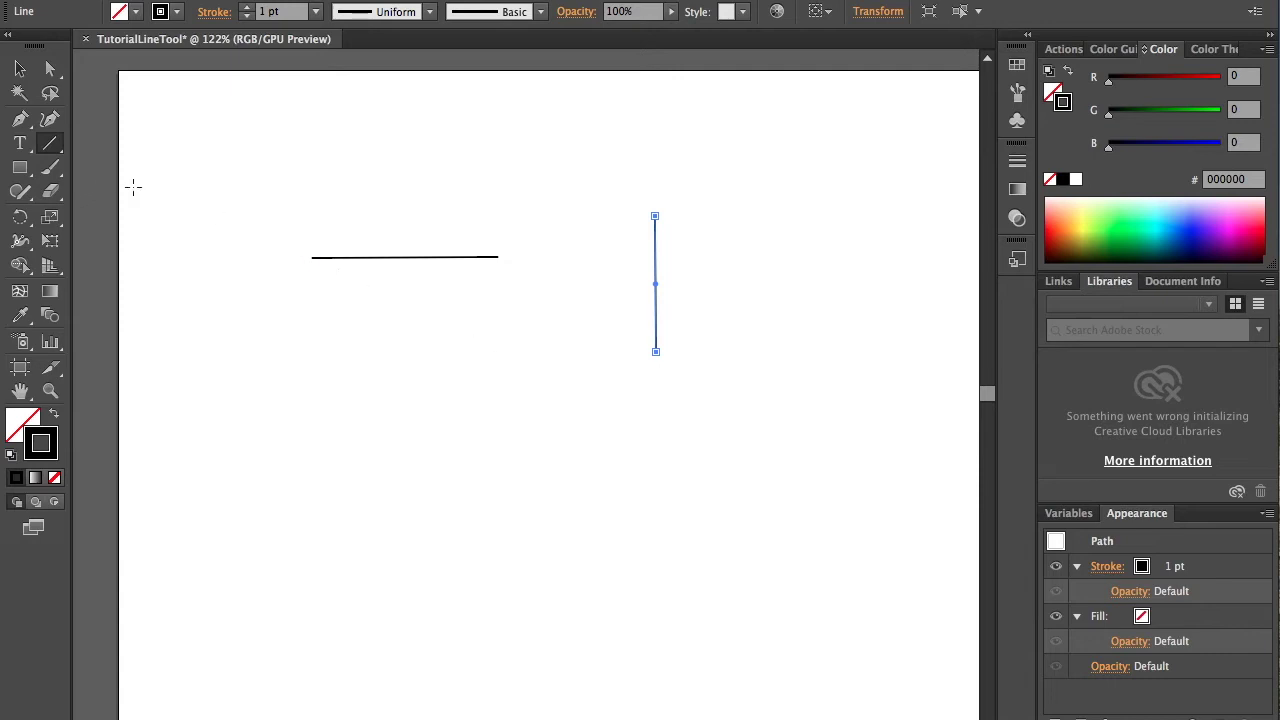
pyautogui.moveTo(347, 392); pyautogui.dragTo(523, 372)
pyautogui.press('shift')
pyautogui.press('shift')
pyautogui.moveTo(753, 310); pyautogui.dragTo(757, 473)
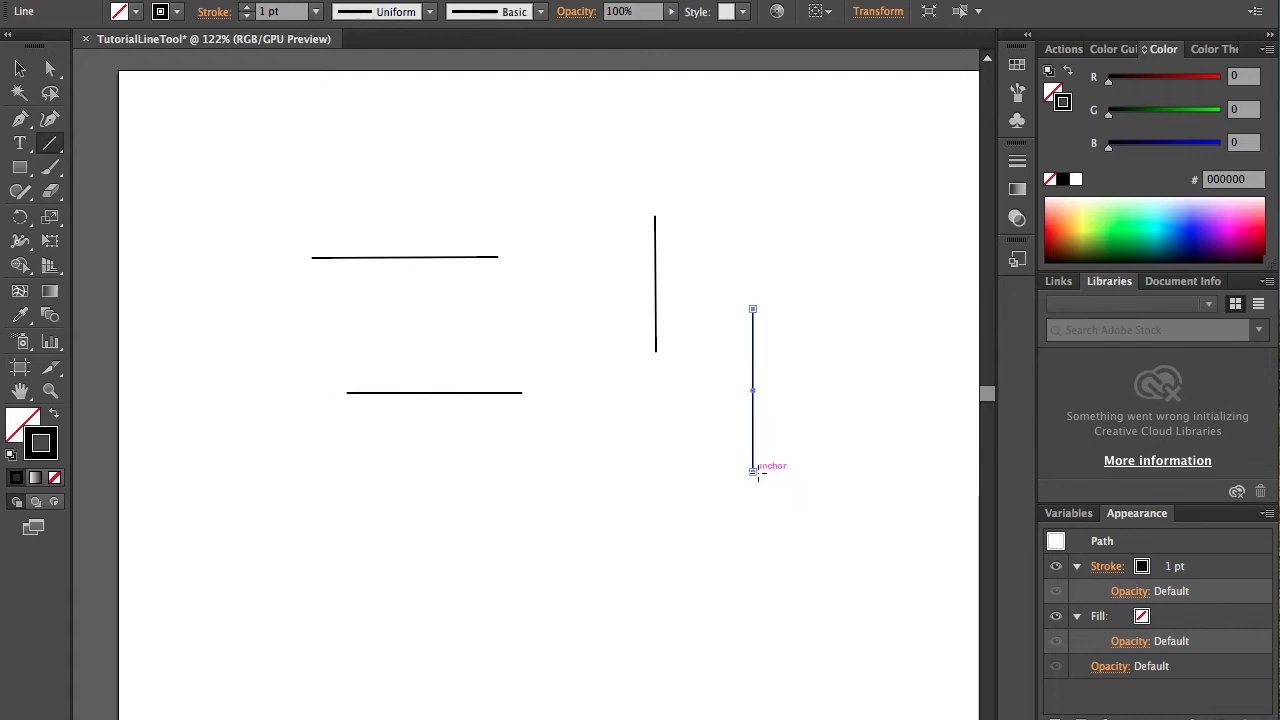
# Step: Give the upper horizontal line a green stroke from the Color panel
pyautogui.click(21, 72)
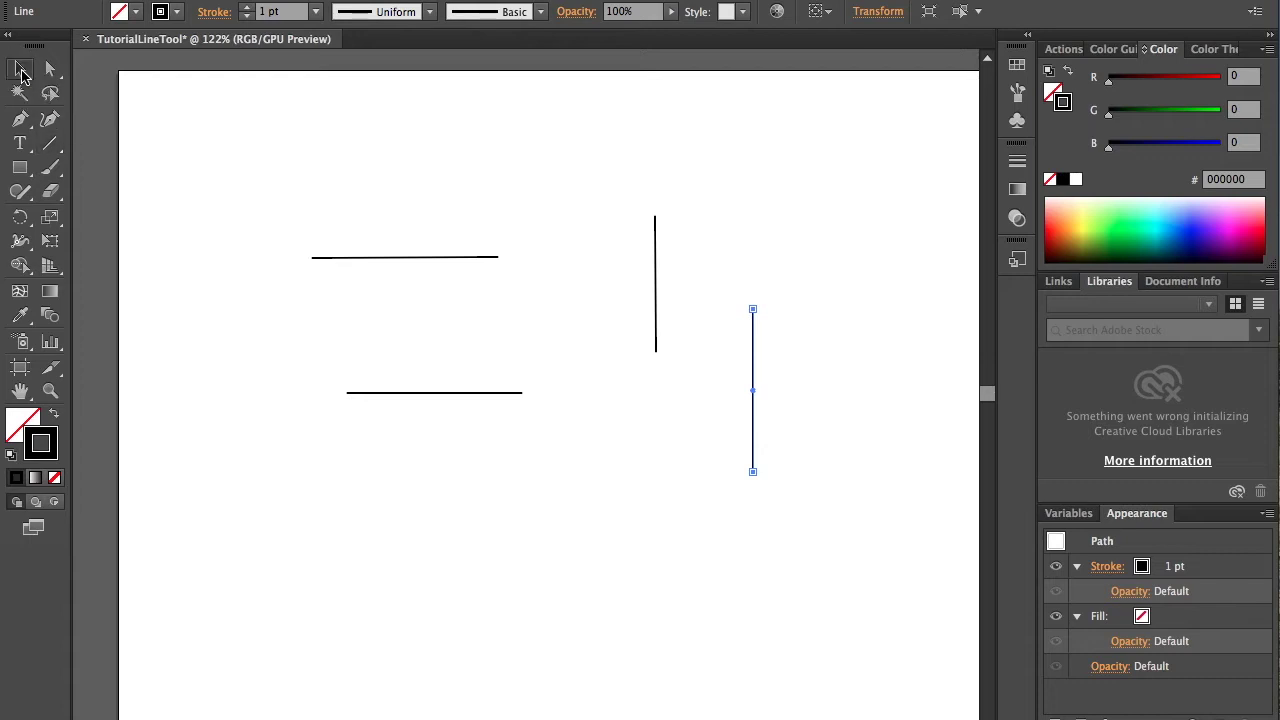
pyautogui.click(347, 258)
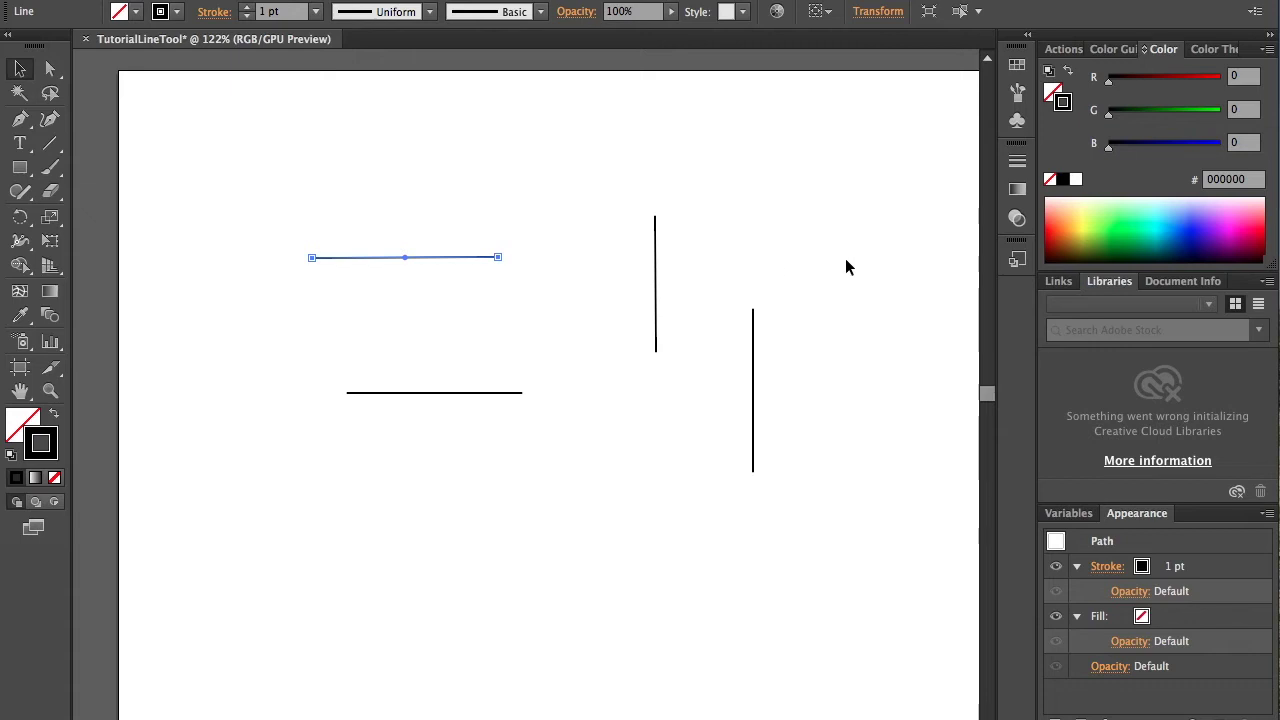
pyautogui.click(1121, 233)
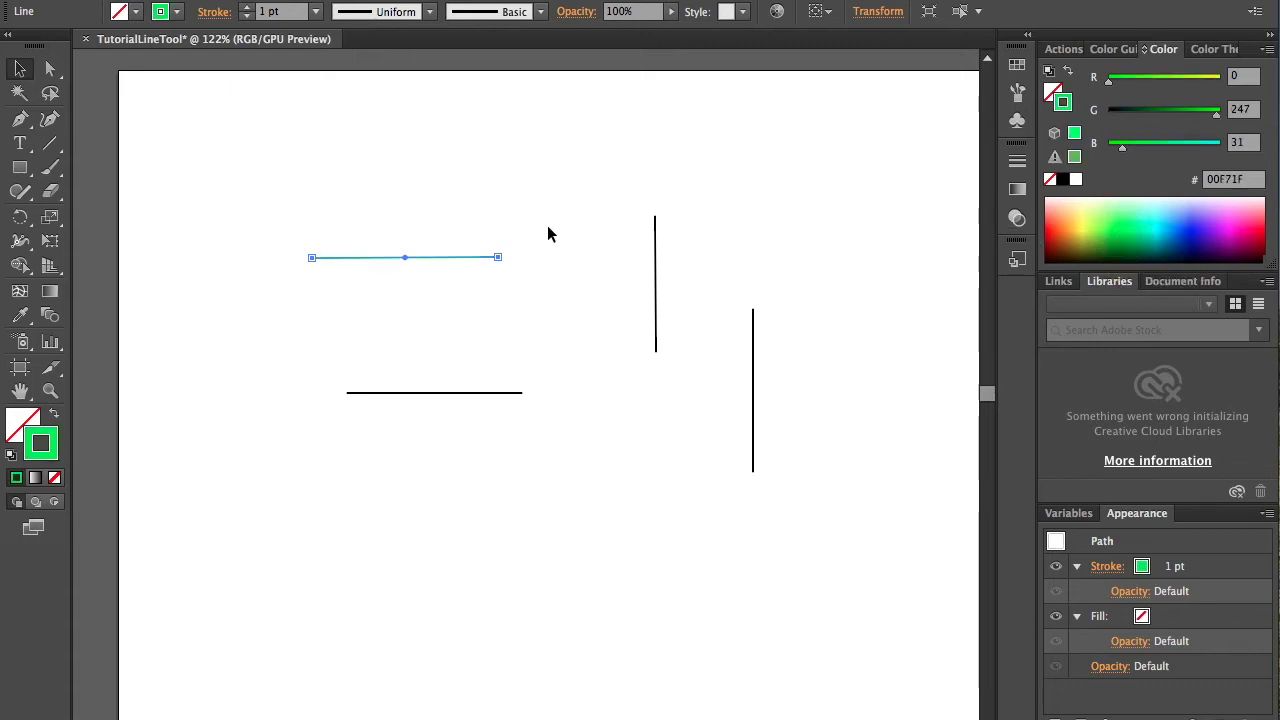
pyautogui.click(464, 207)
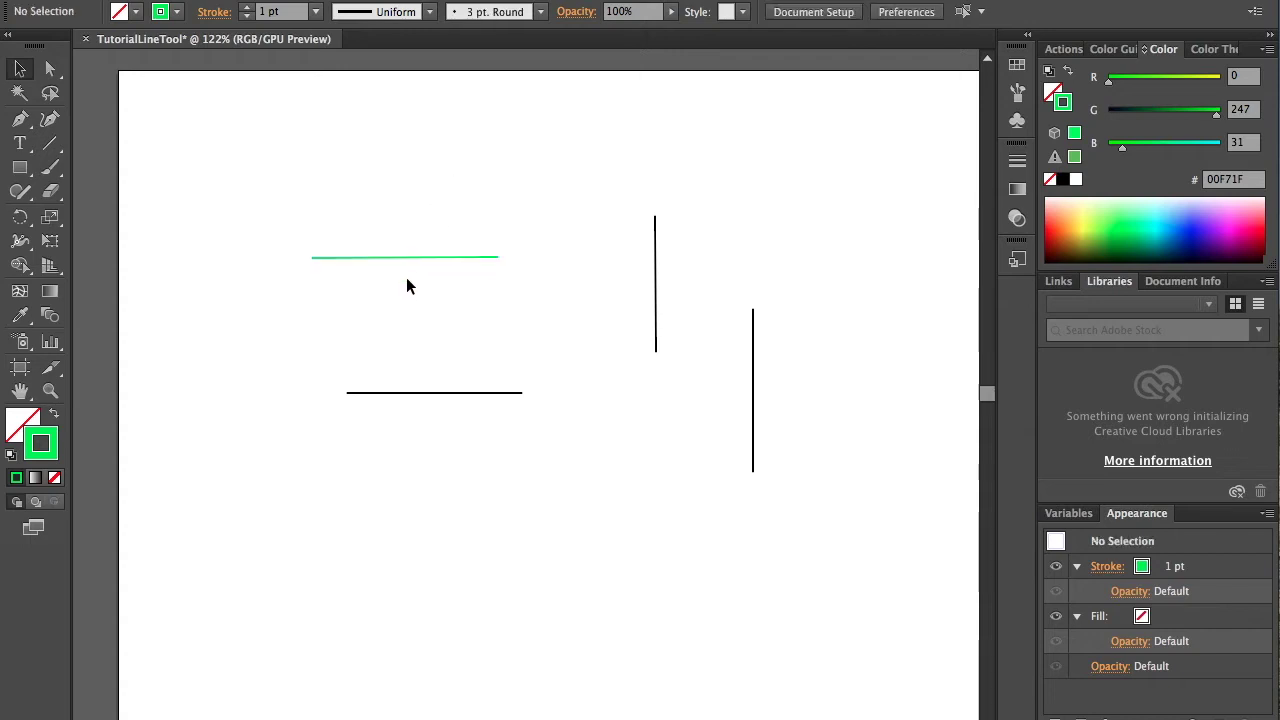
# Step: Set the left vertical line's stroke to pink F906B5 in the Color Picker
pyautogui.click(656, 245)
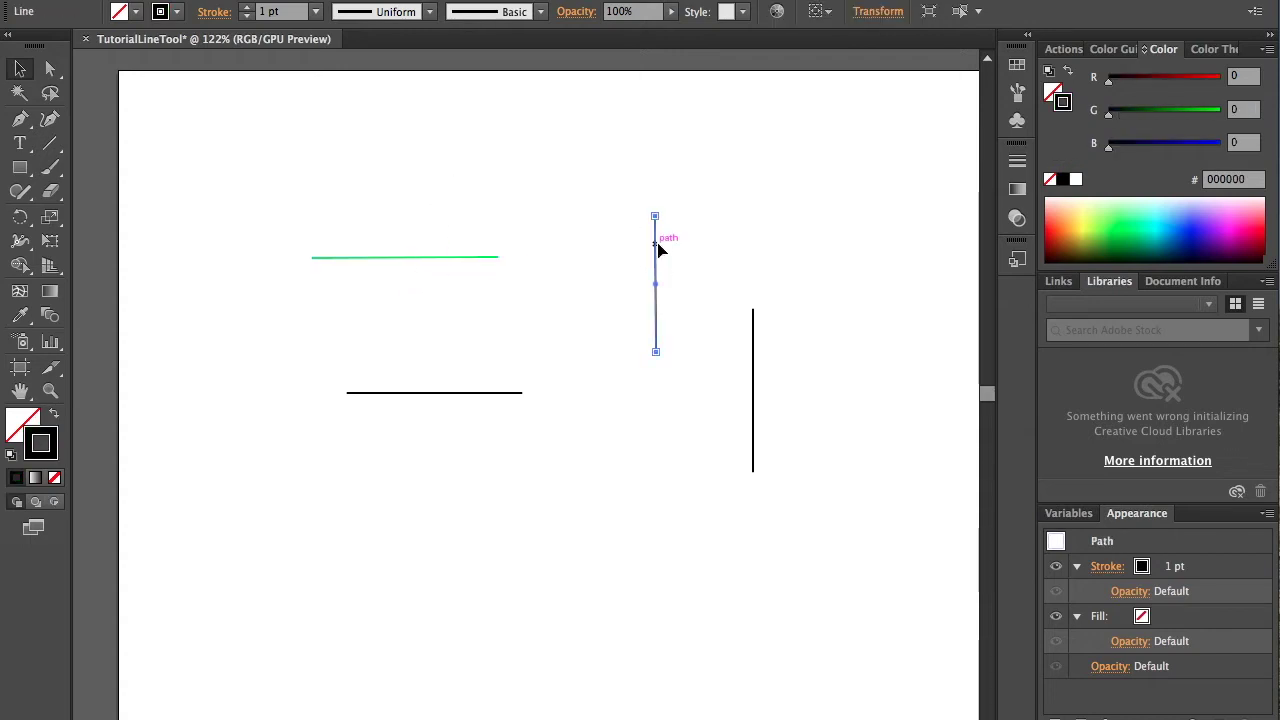
pyautogui.doubleClick(43, 446)
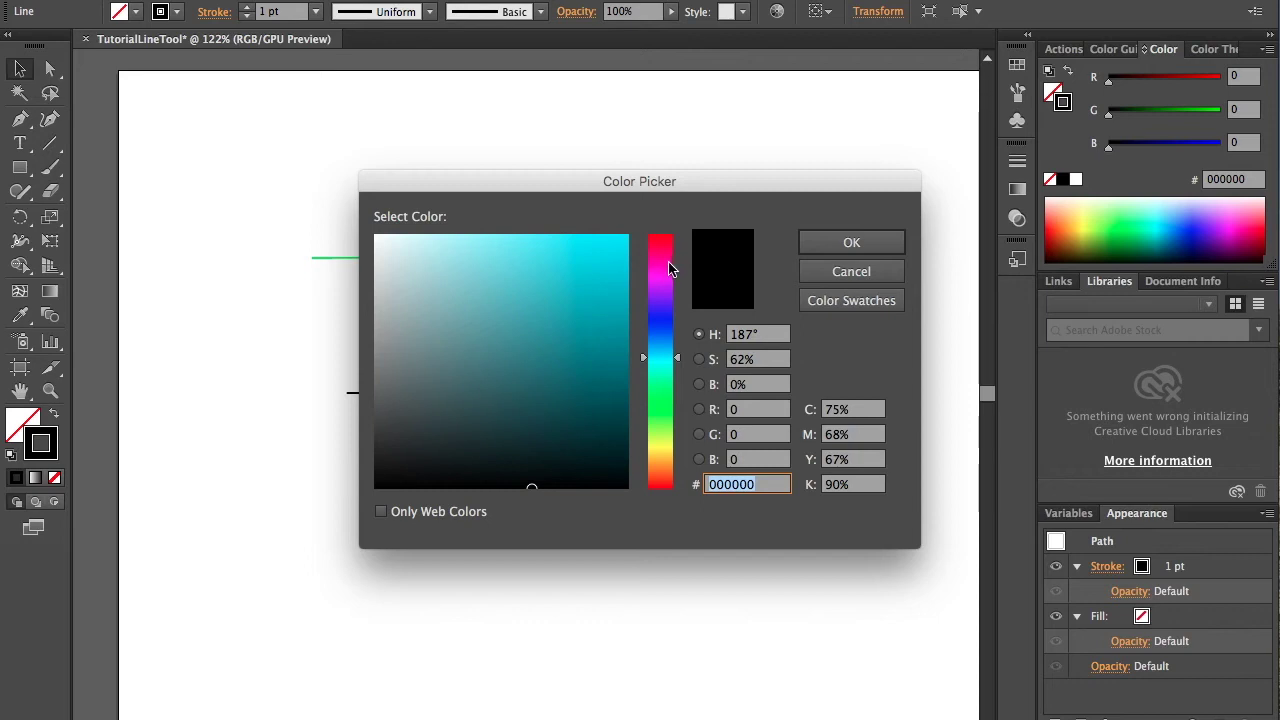
pyautogui.click(670, 264)
pyautogui.click(622, 240)
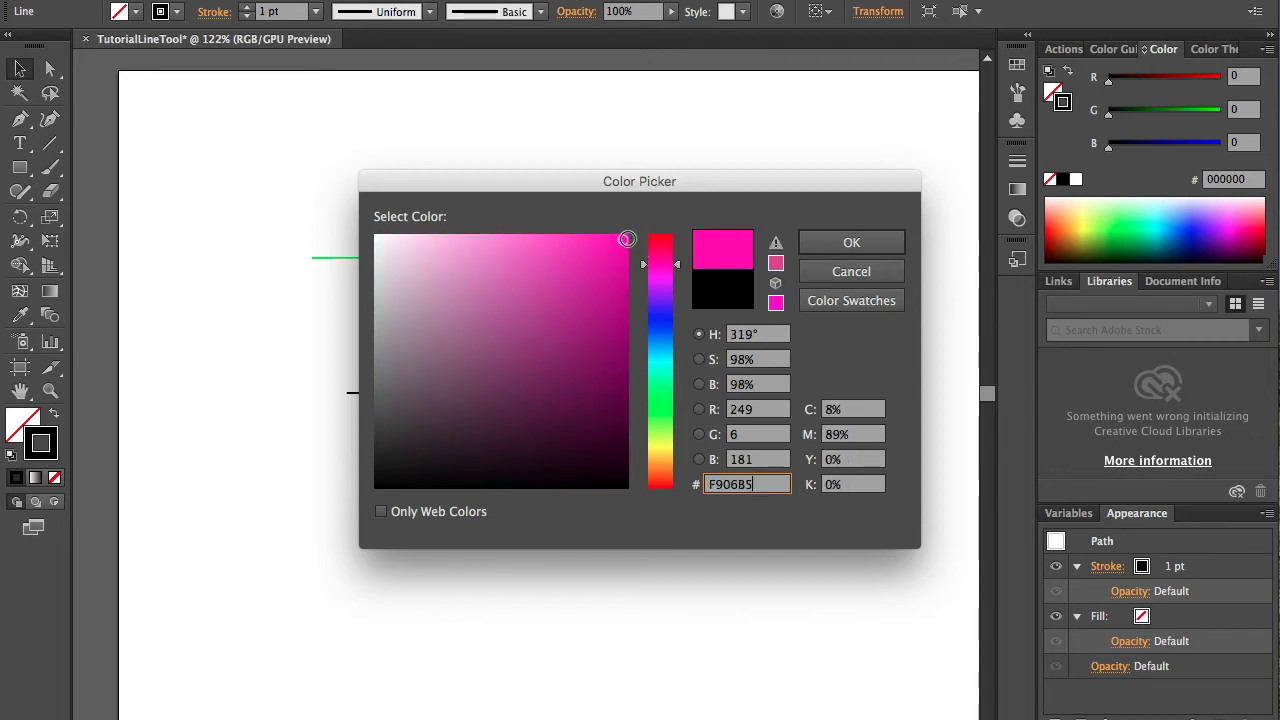
pyautogui.click(842, 245)
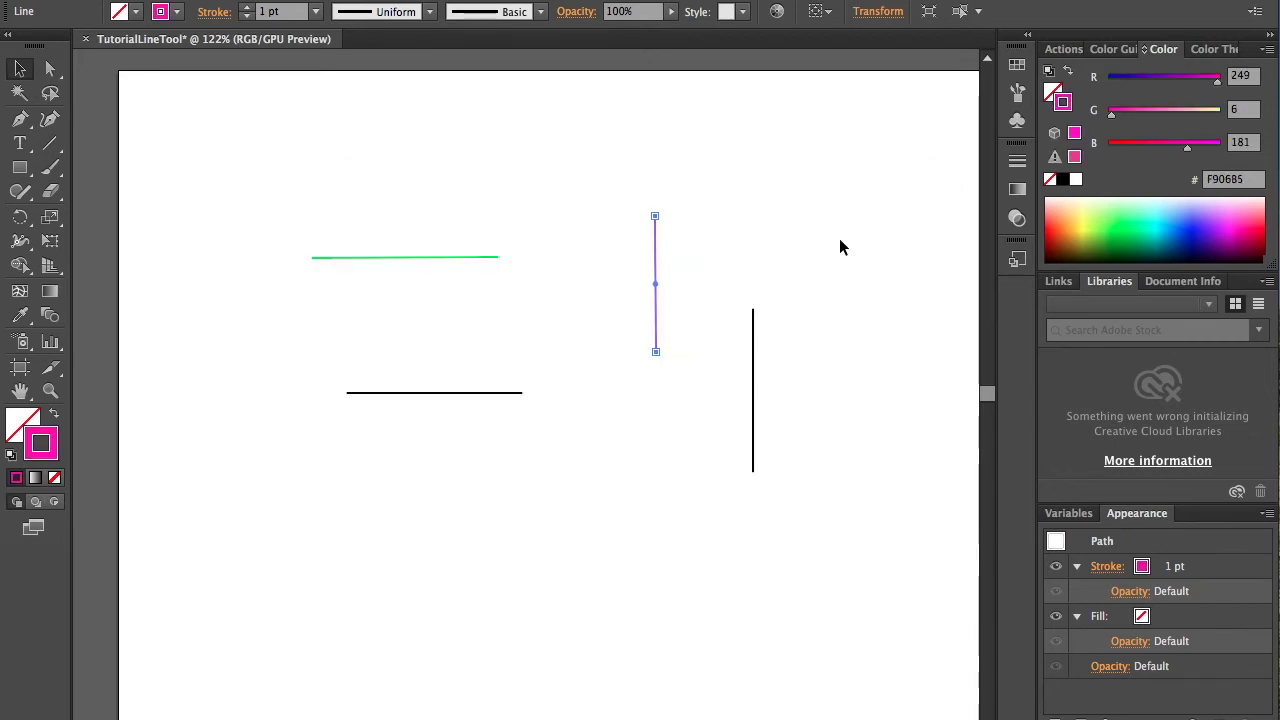
pyautogui.click(696, 262)
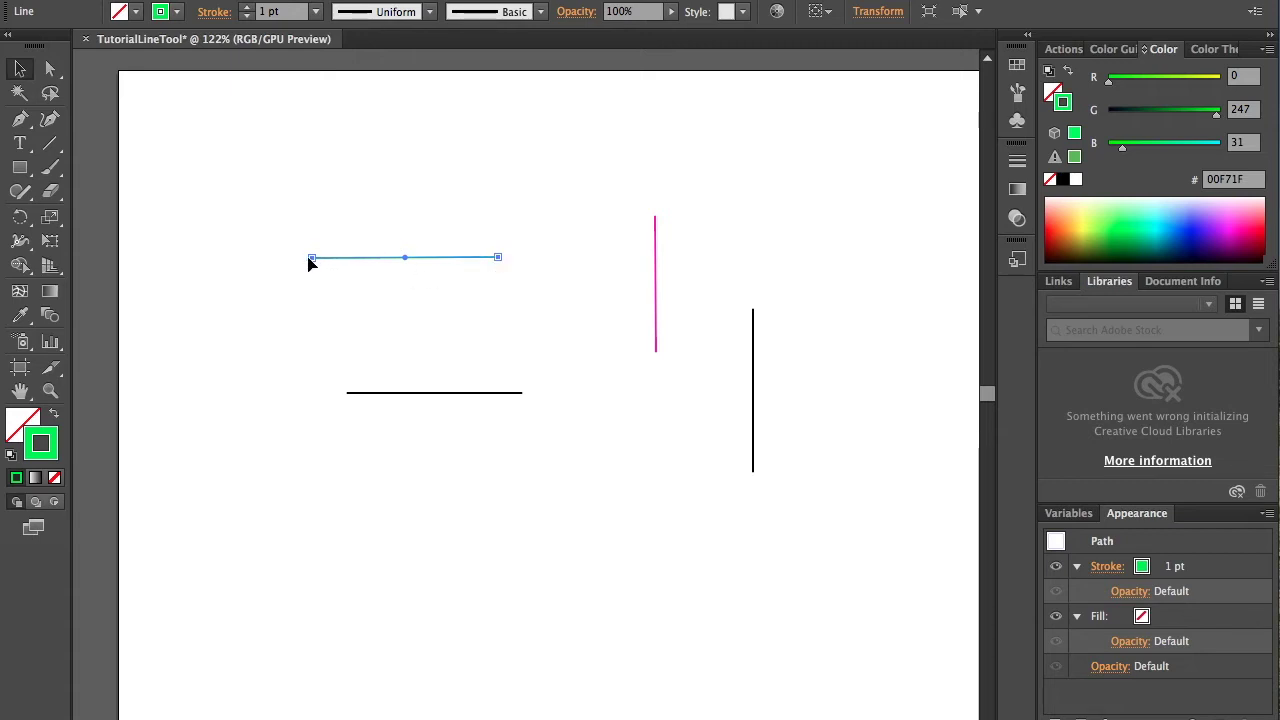
# Step: Drag the green line's left endpoint further left and the pink line's bottom endpoint downward
pyautogui.moveTo(310, 262); pyautogui.dragTo(284, 262)
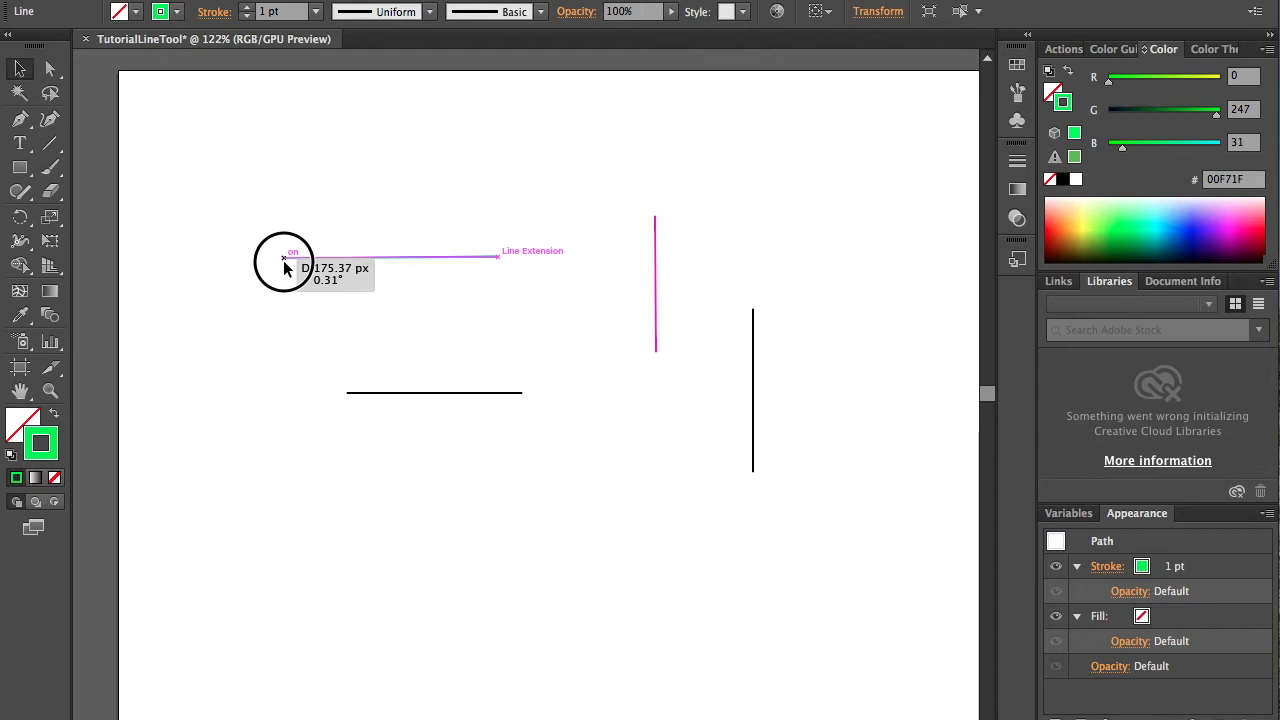
pyautogui.moveTo(284, 262); pyautogui.dragTo(263, 266)
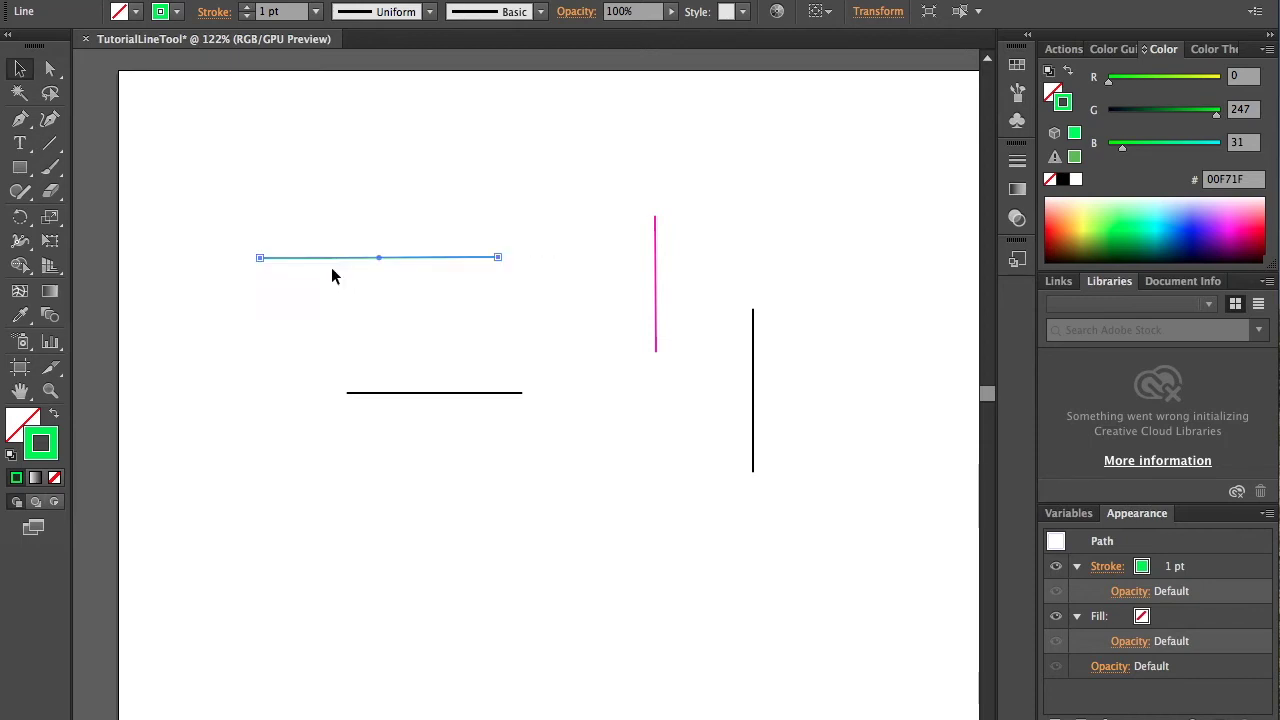
pyautogui.click(658, 278)
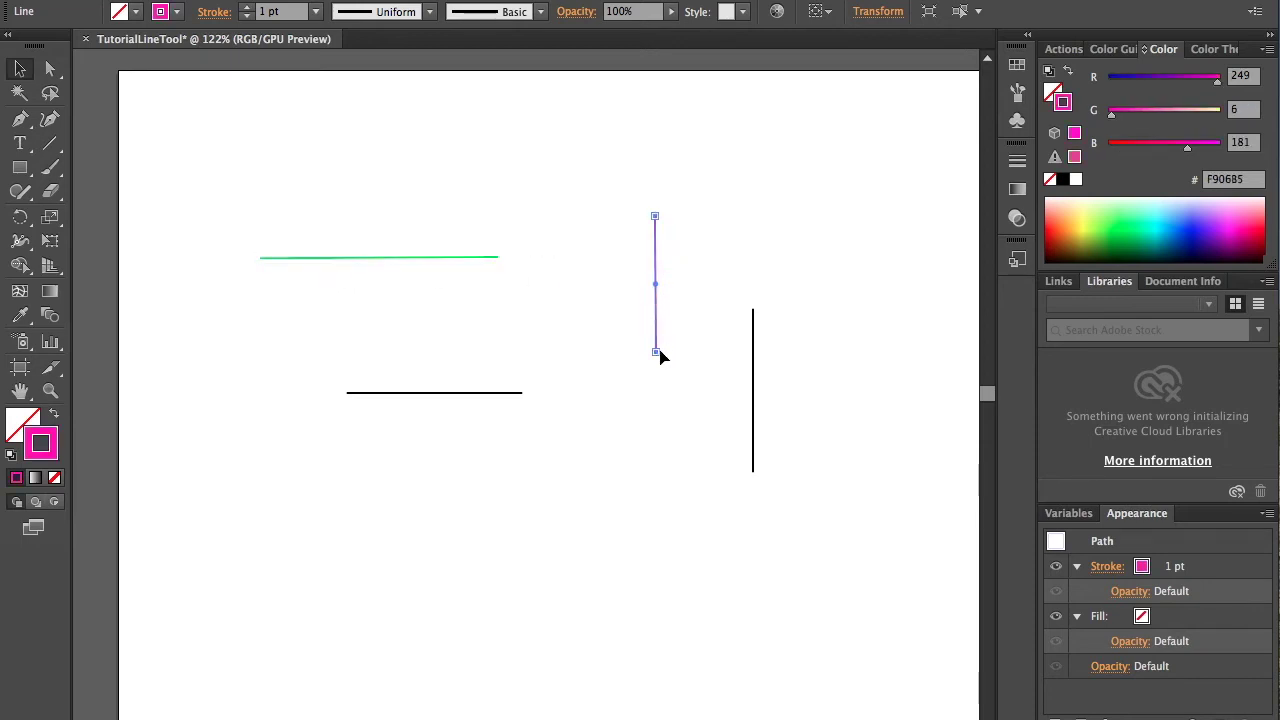
pyautogui.moveTo(660, 354); pyautogui.dragTo(660, 371)
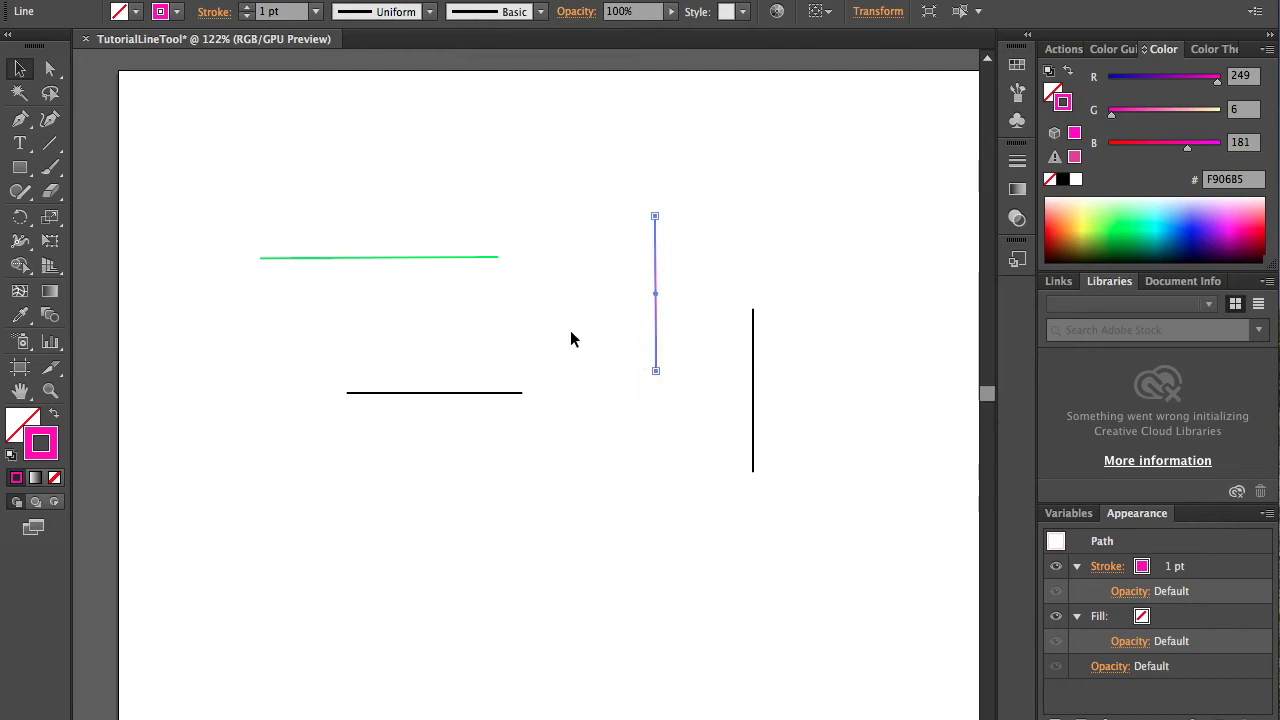
# Step: Swing the pink line's top endpoint round so the line lies horizontal near the right black vertical
pyautogui.click(654, 215)
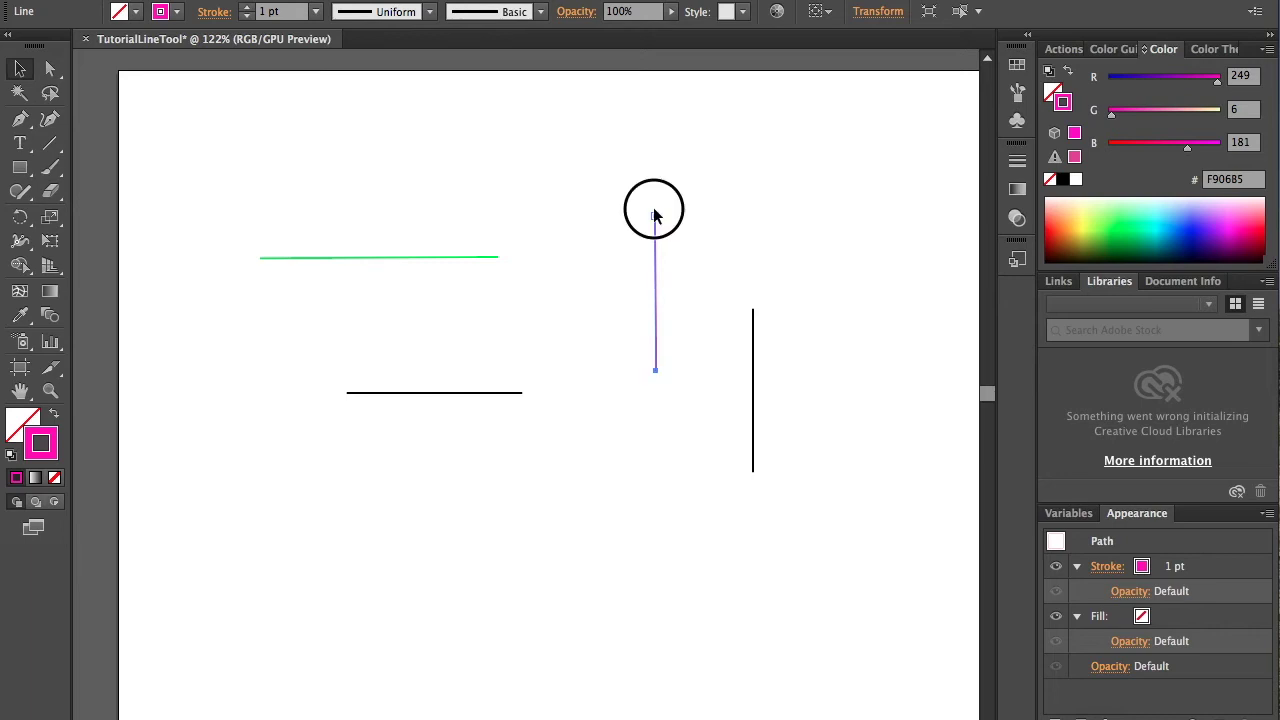
pyautogui.moveTo(654, 215); pyautogui.dragTo(803, 295)
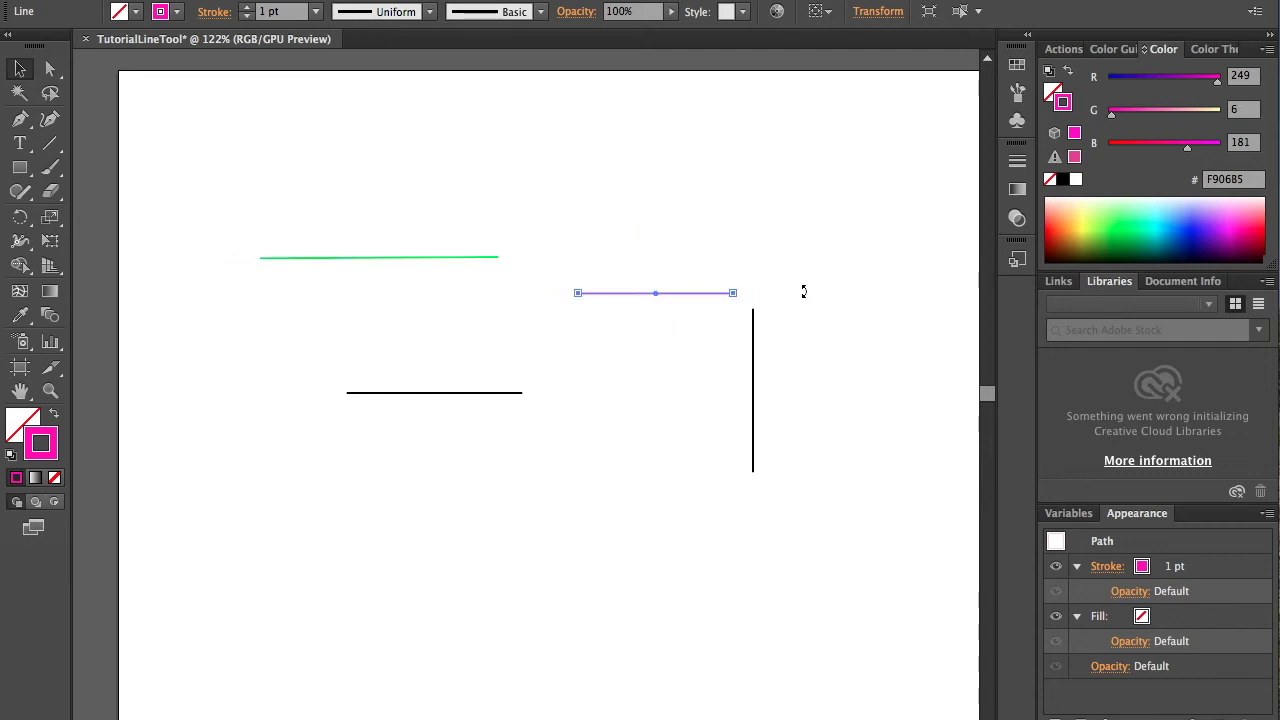
pyautogui.click(714, 247)
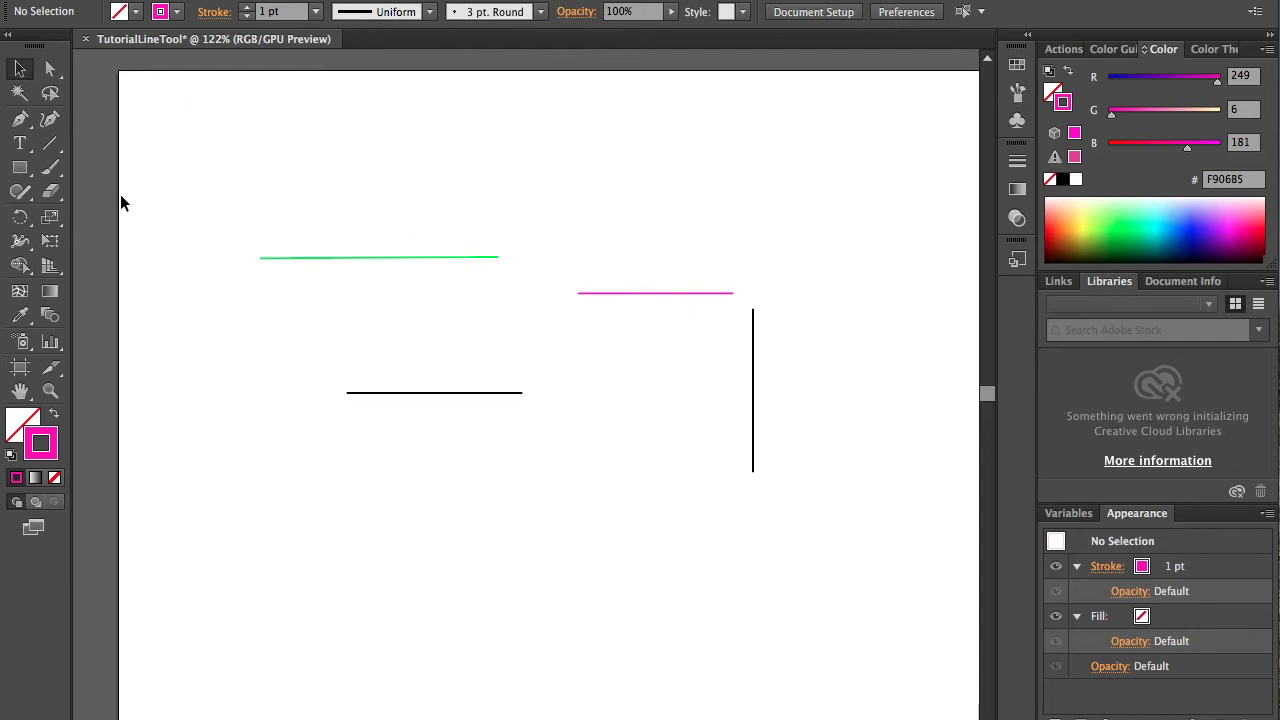
# Step: Draw a short pink line near the top of the page, growing it from its centre with Alt
pyautogui.click(53, 147)
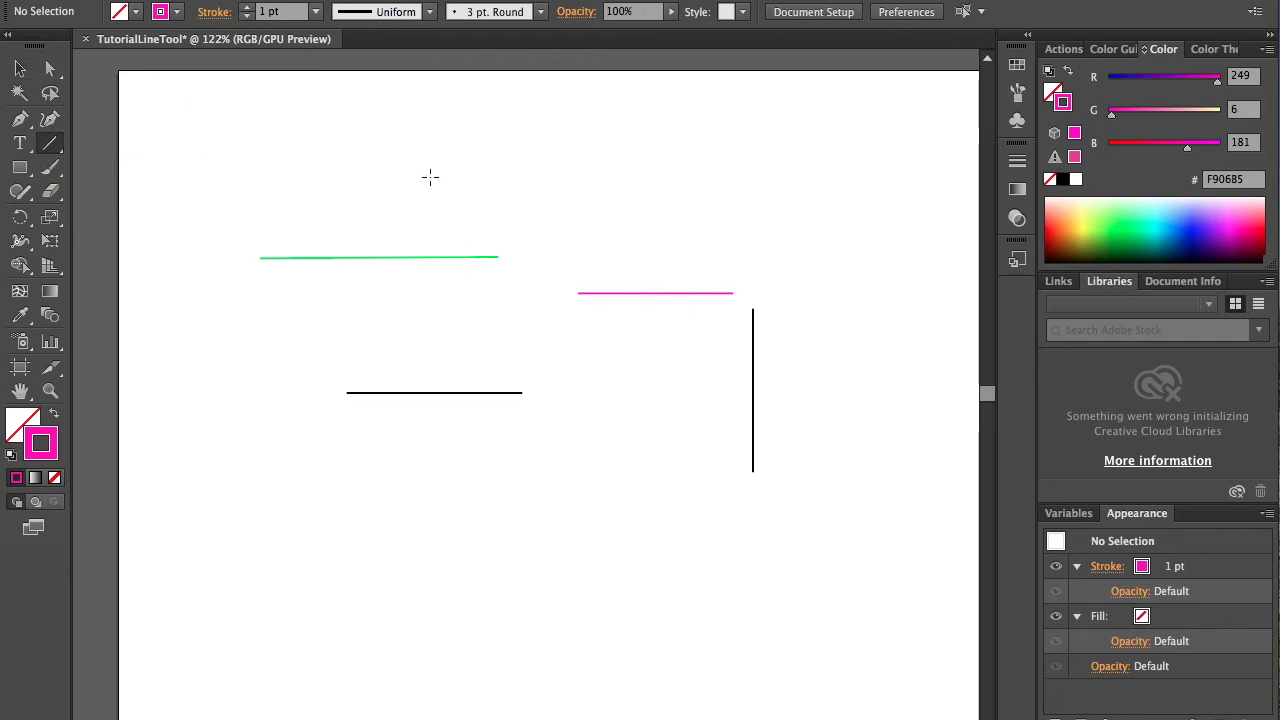
pyautogui.moveTo(430, 176); pyautogui.dragTo(492, 174)
pyautogui.press('alt')
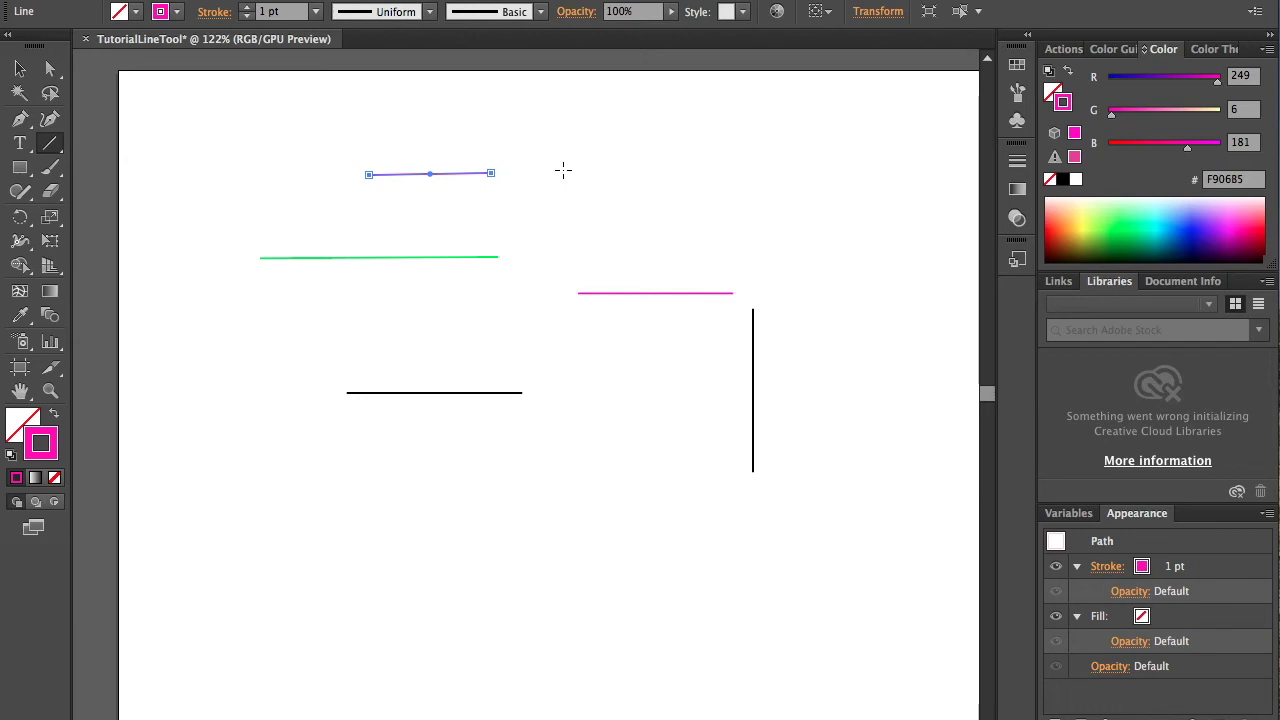
# Step: Draw a pink diagonal line at the lower right of the artboard
pyautogui.click(20, 68)
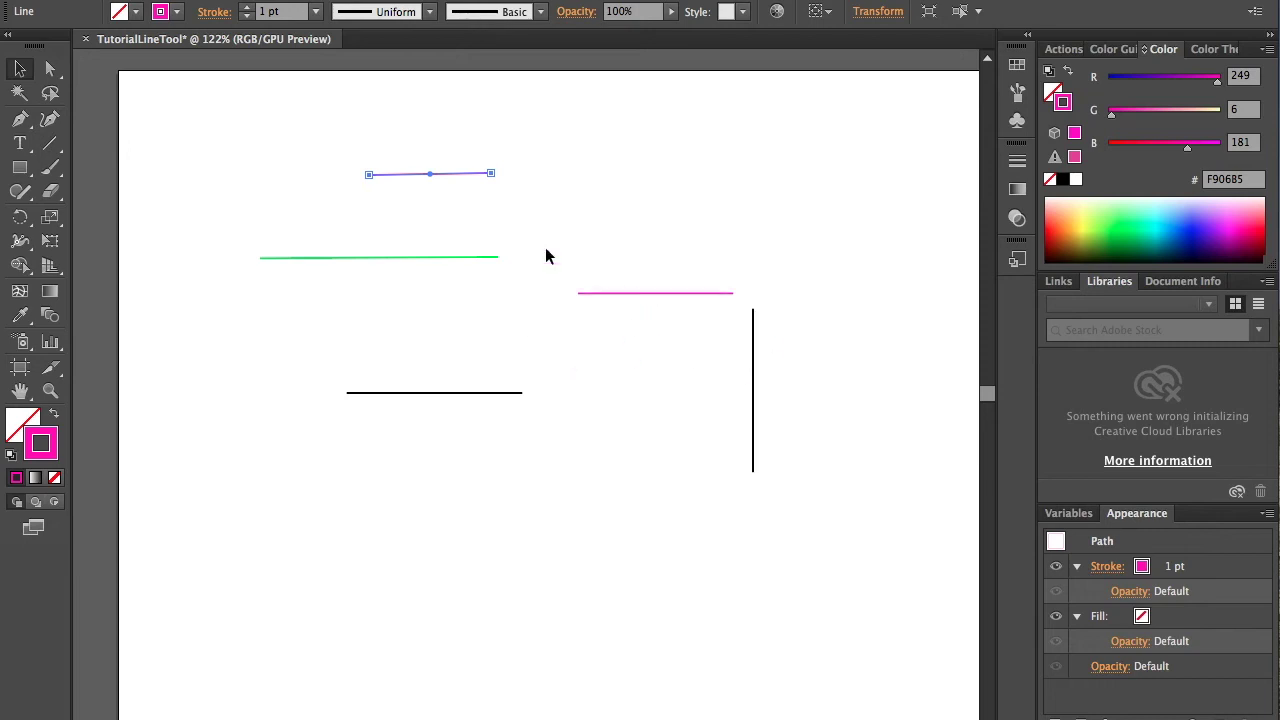
pyautogui.click(50, 143)
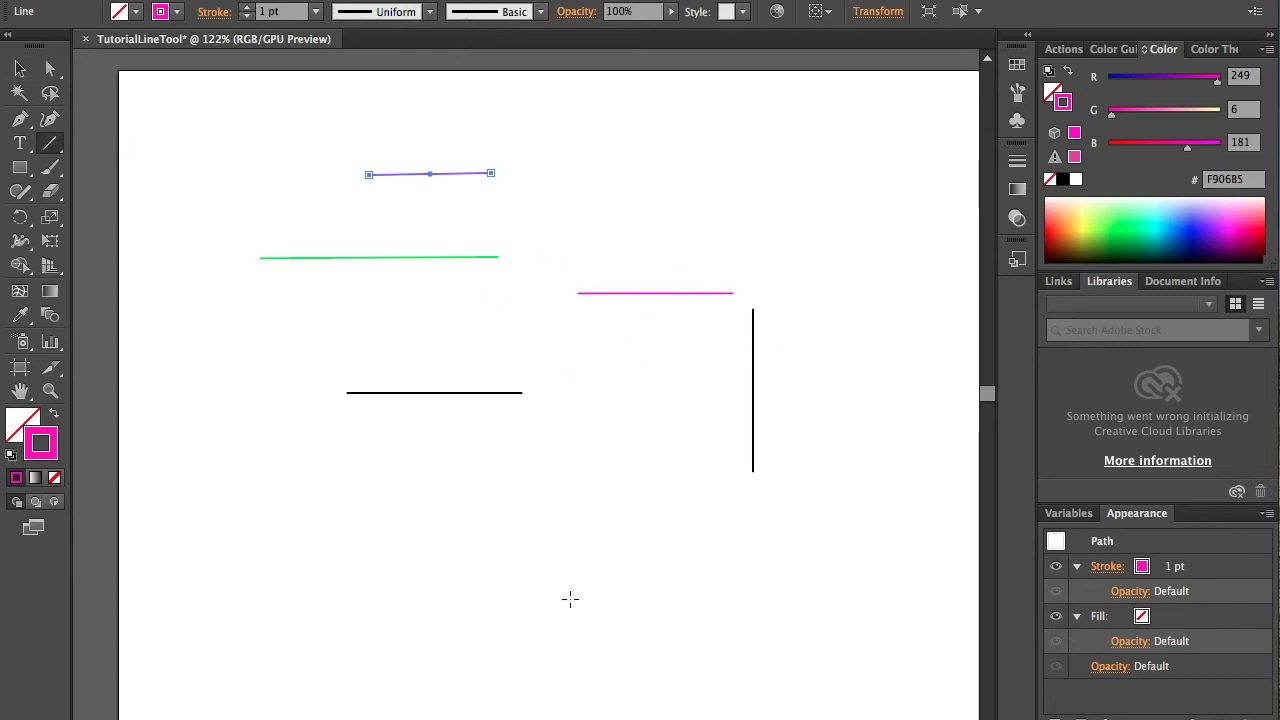
pyautogui.moveTo(660, 636); pyautogui.dragTo(820, 529)
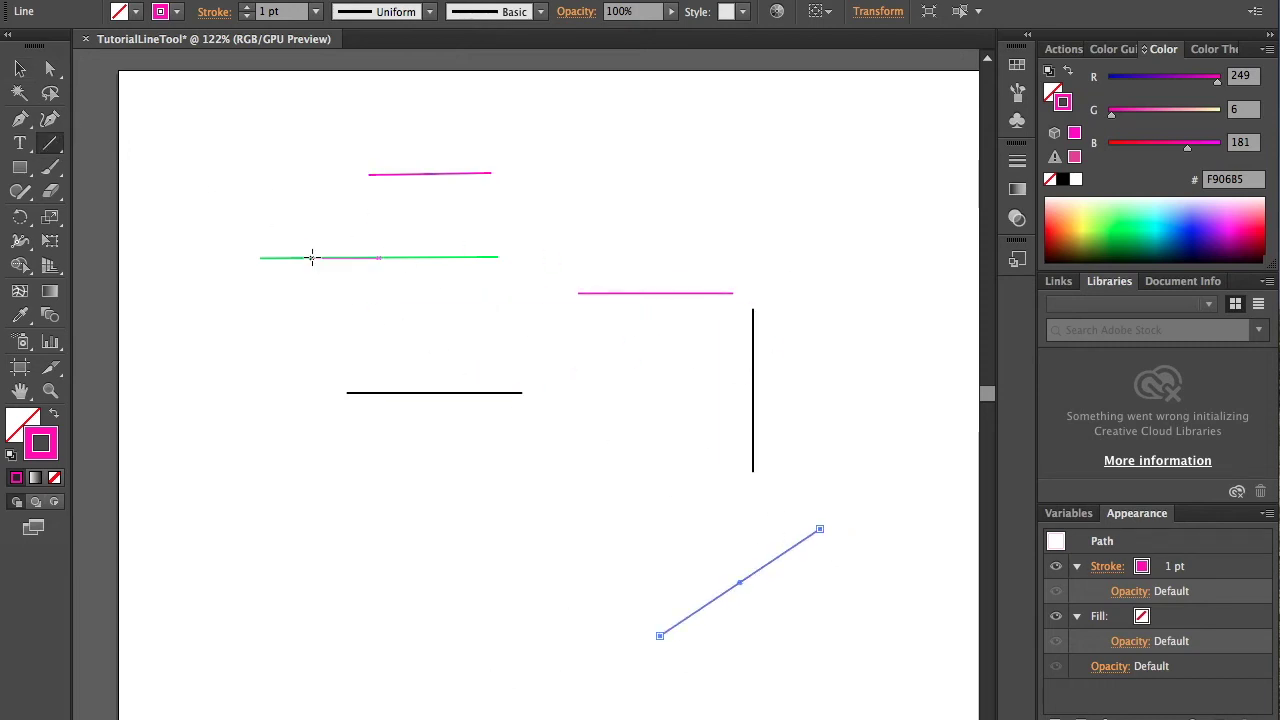
# Step: Move the top pink line up and to the right, and shift the black vertical line right
pyautogui.click(19, 68)
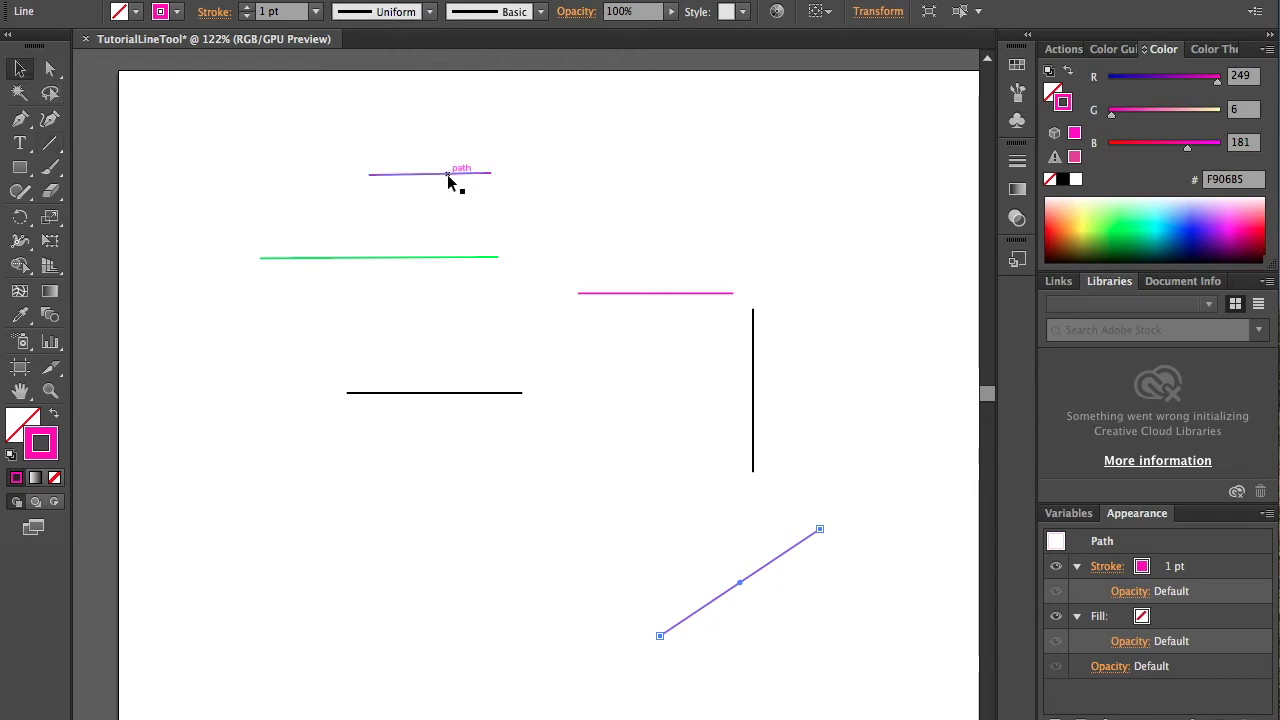
pyautogui.moveTo(447, 174); pyautogui.dragTo(447, 161)
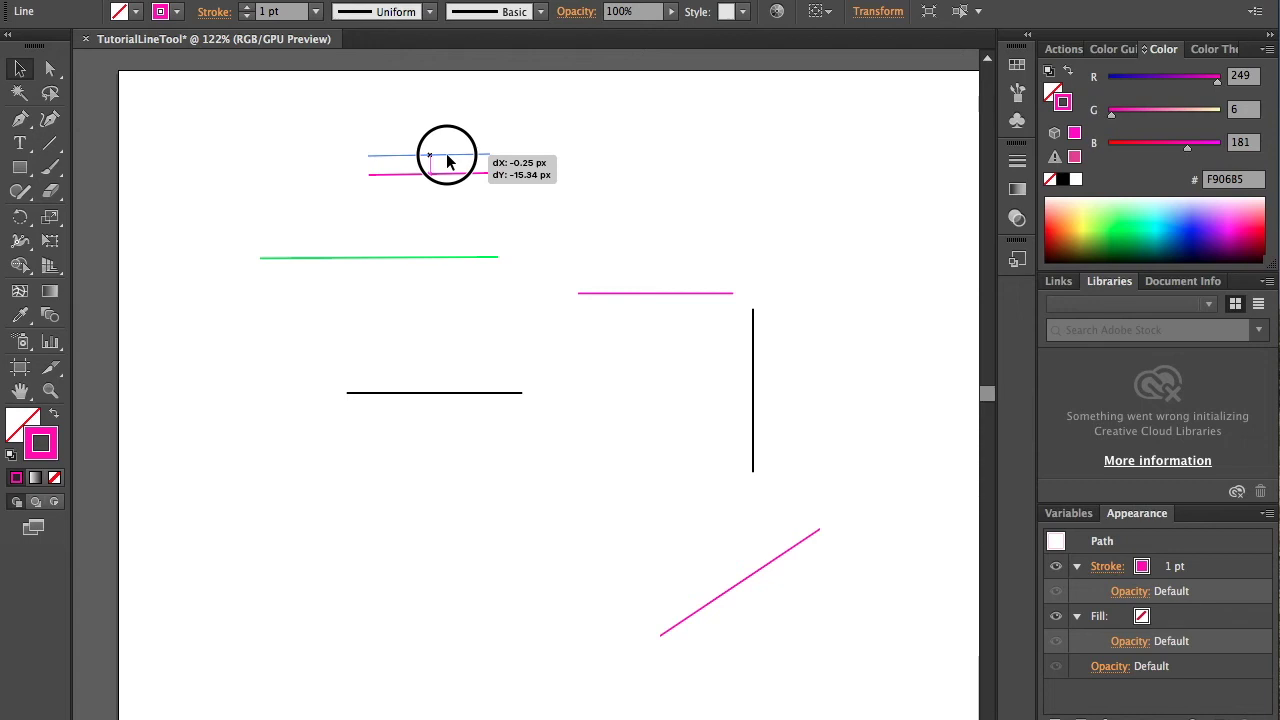
pyautogui.moveTo(447, 161); pyautogui.dragTo(628, 155)
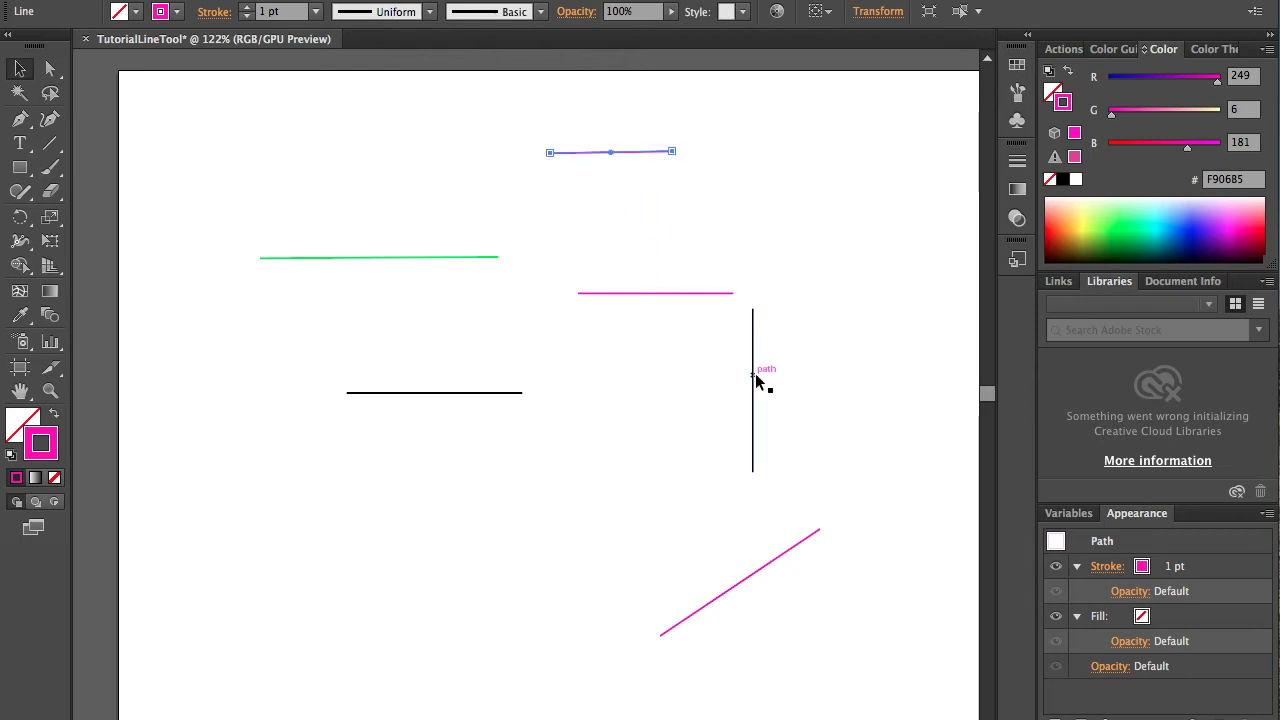
pyautogui.moveTo(754, 374); pyautogui.dragTo(792, 380)
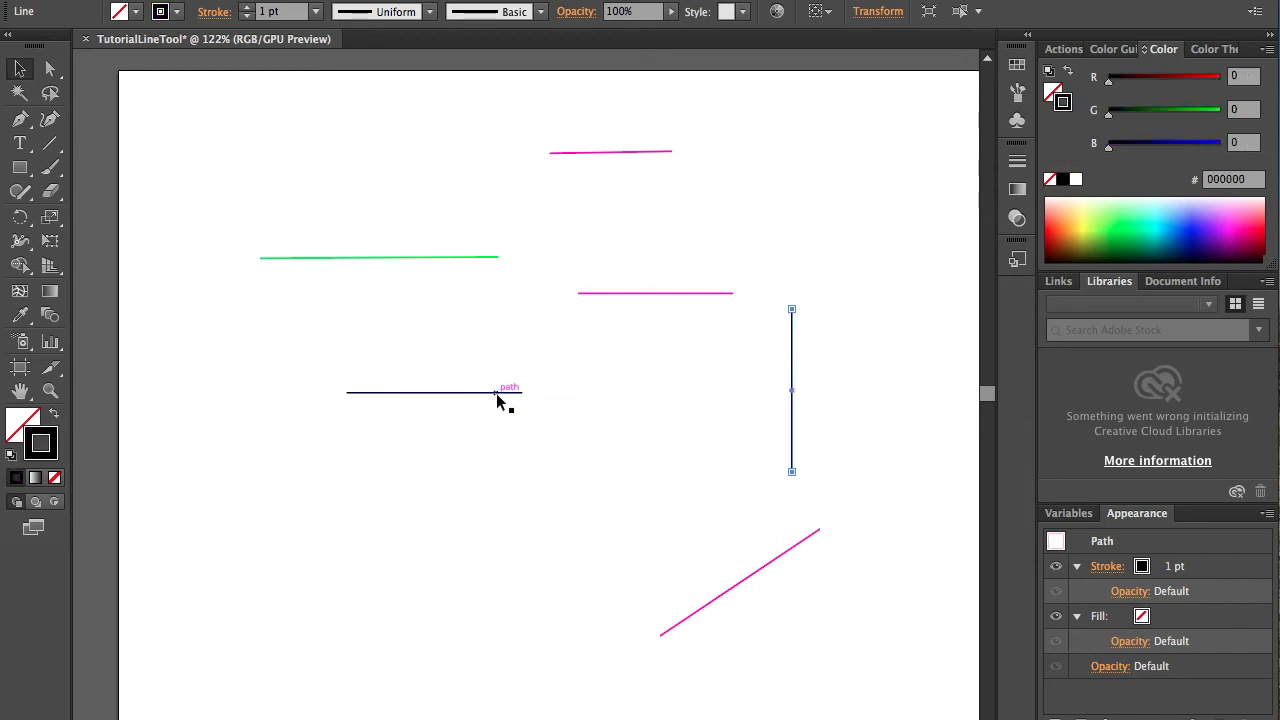
# Step: Slide the black vertical line left until it crosses the black horizontal at its midpoint
pyautogui.moveTo(793, 362); pyautogui.dragTo(569, 373)
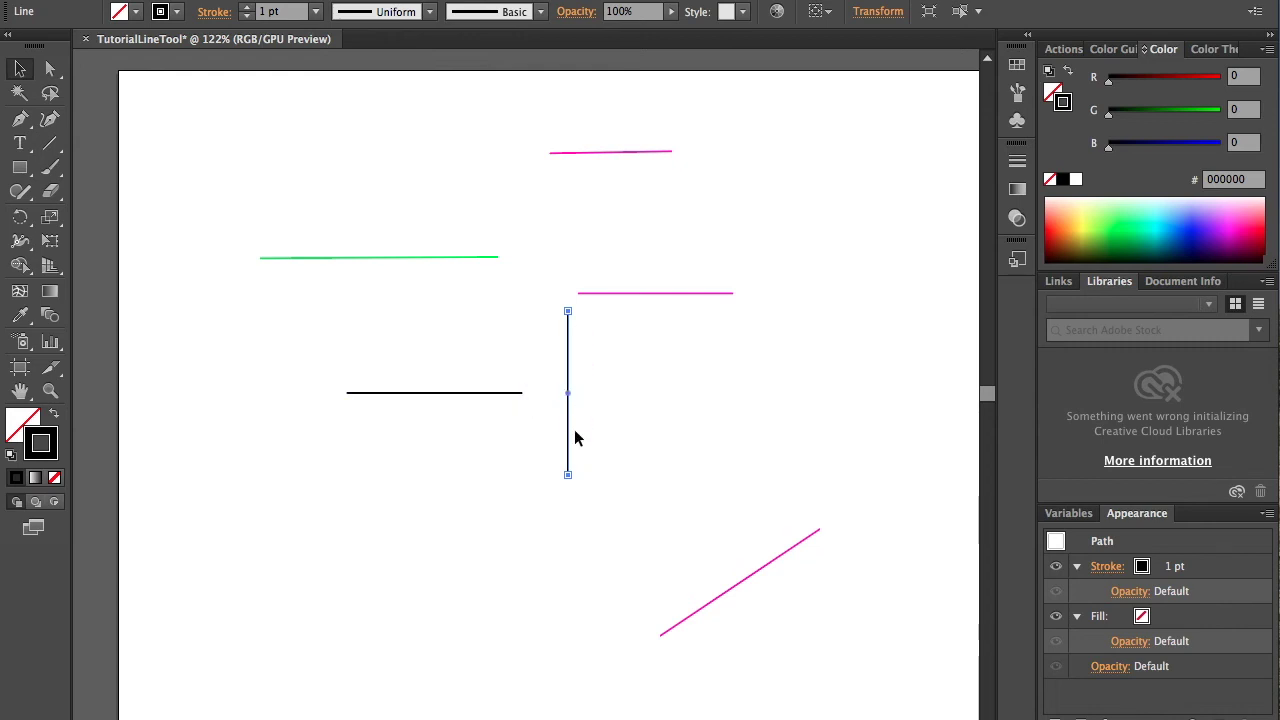
pyautogui.moveTo(569, 425); pyautogui.dragTo(525, 423)
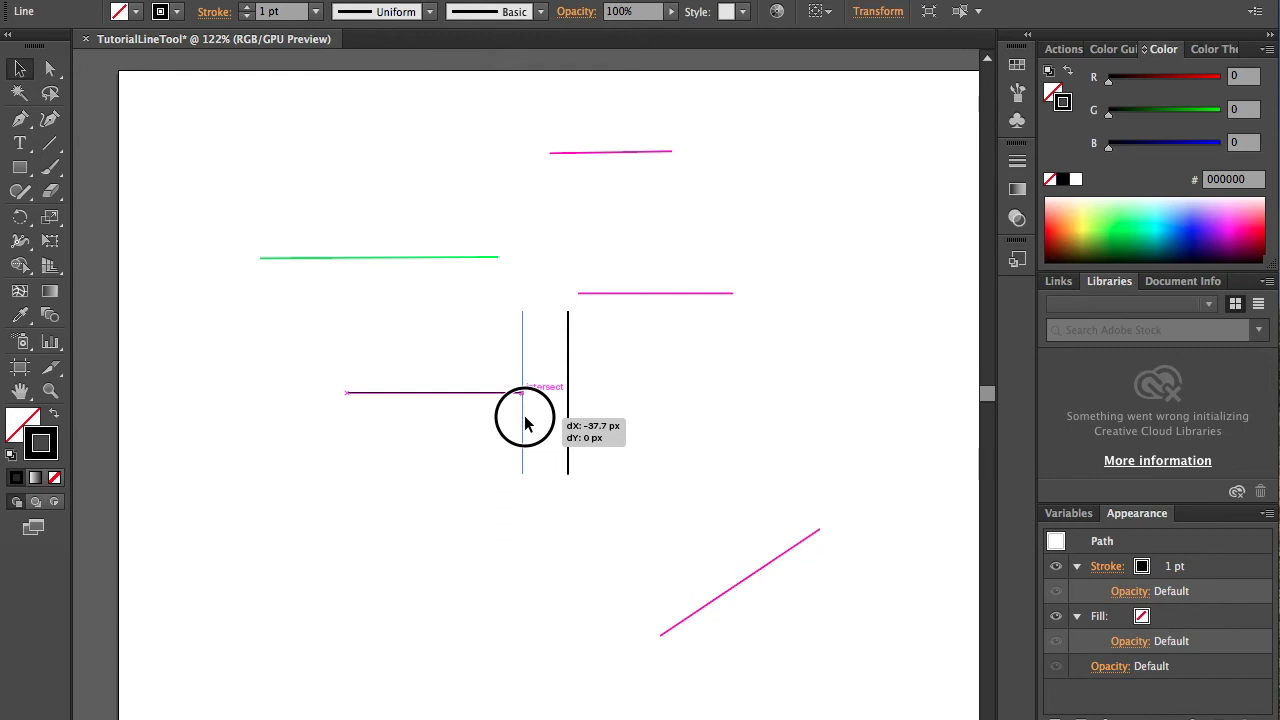
pyautogui.moveTo(525, 422); pyautogui.dragTo(525, 422)
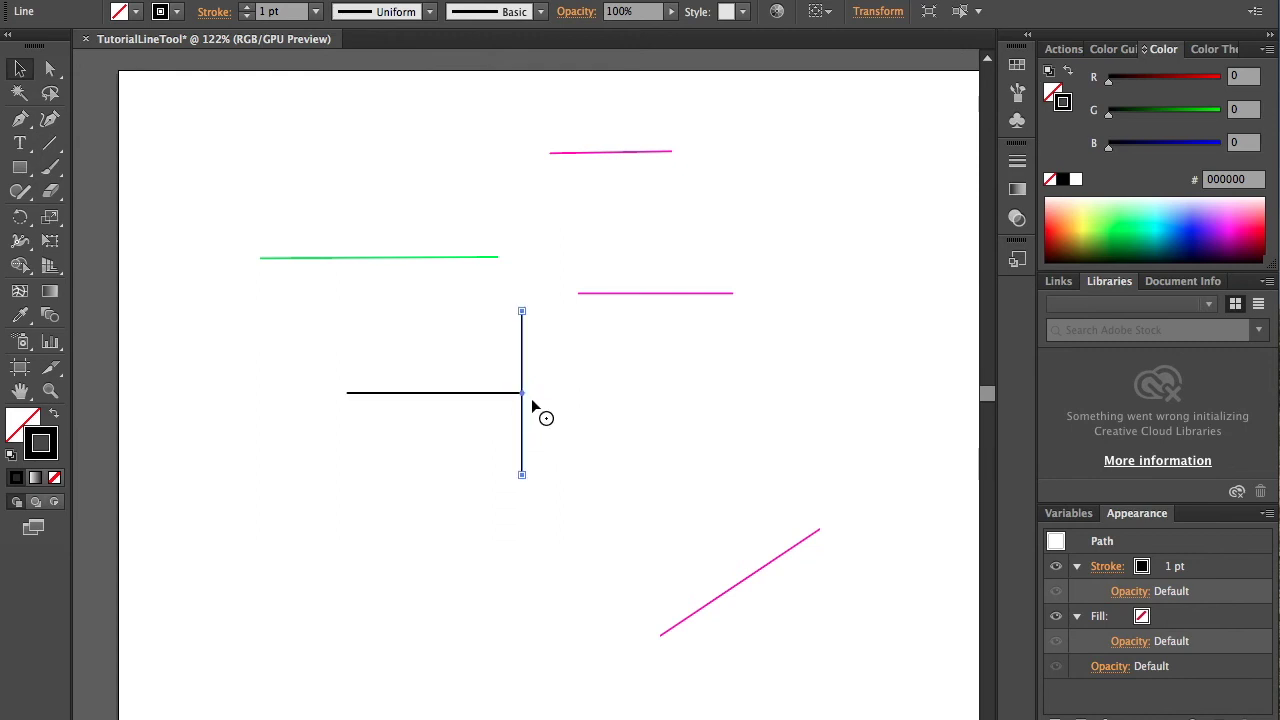
pyautogui.moveTo(521, 417); pyautogui.dragTo(434, 416)
pyautogui.click(536, 414)
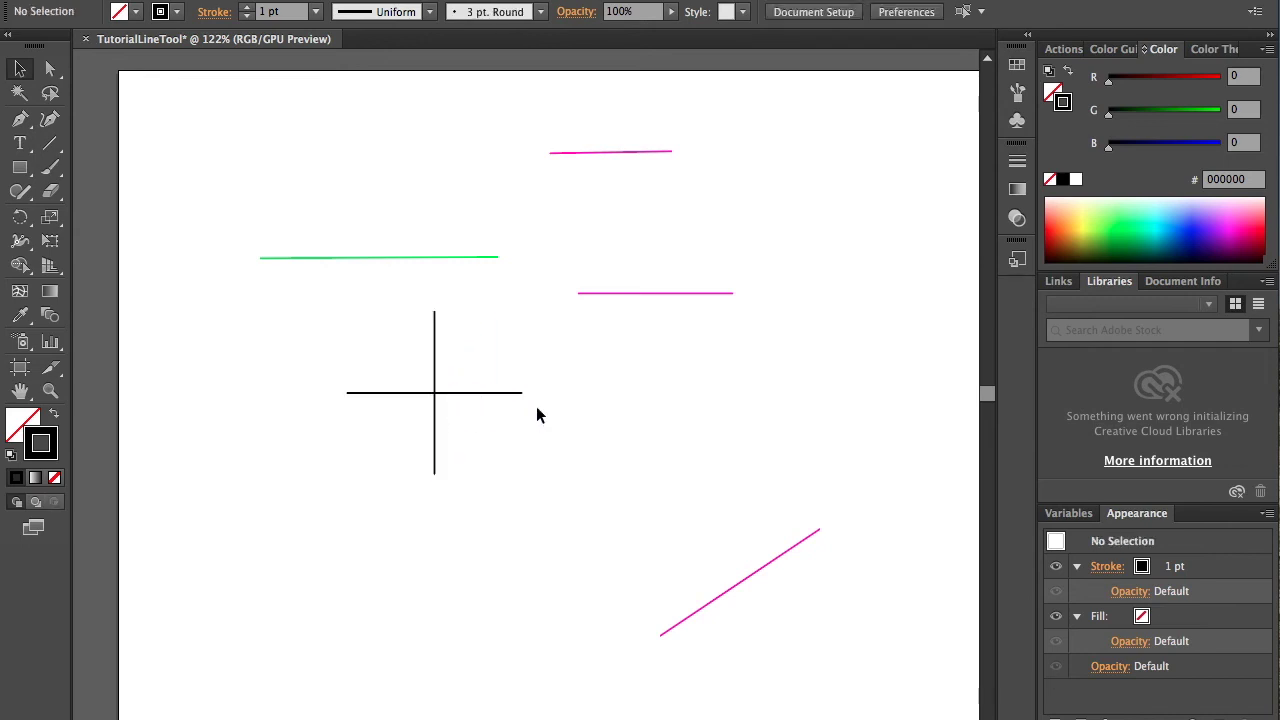
# Step: Snap the pink horizontals above and below the cross's horizontal, and drag the diagonal through its centre
pyautogui.moveTo(686, 297); pyautogui.dragTo(461, 352)
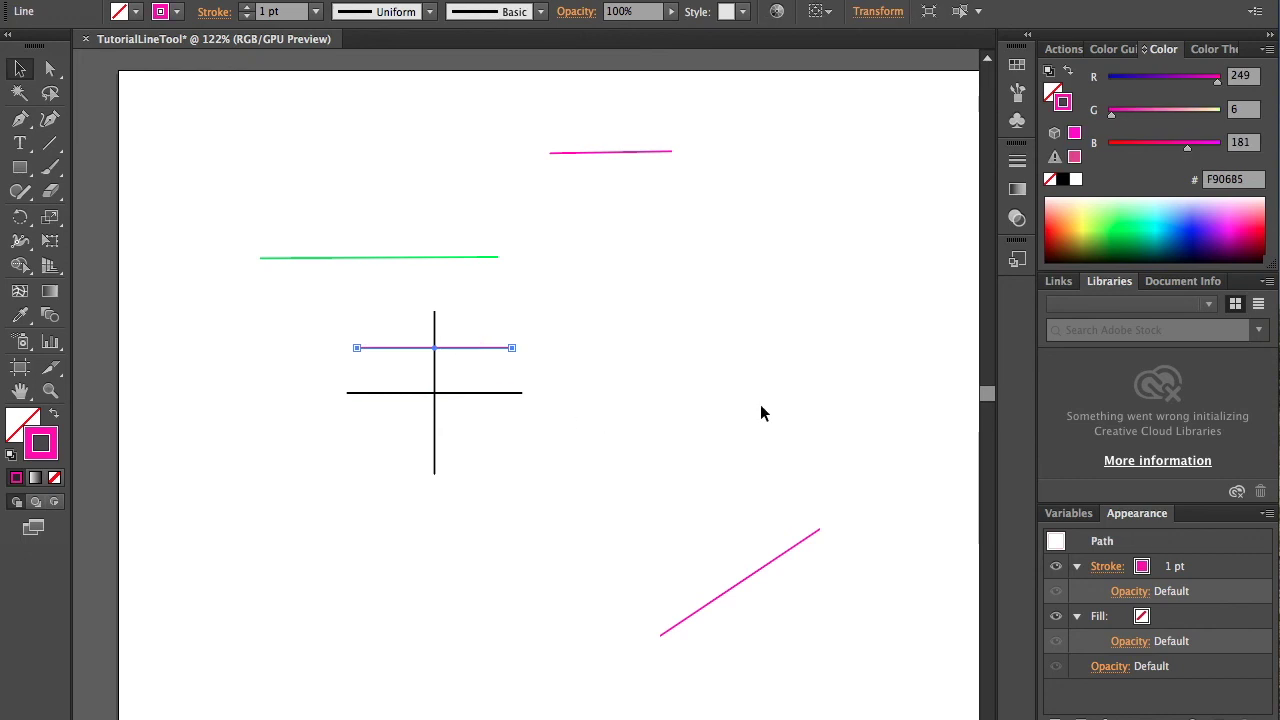
pyautogui.moveTo(610, 152); pyautogui.dragTo(431, 444)
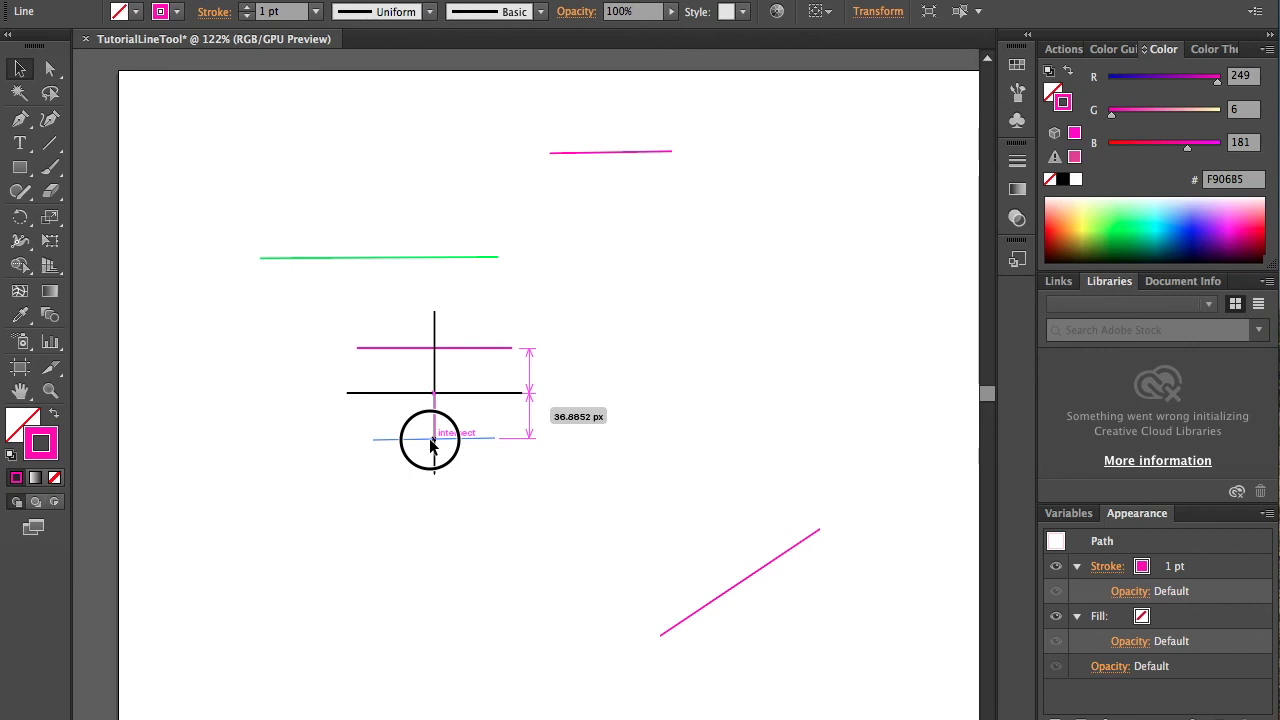
pyautogui.moveTo(431, 444); pyautogui.dragTo(431, 444)
pyautogui.click(660, 463)
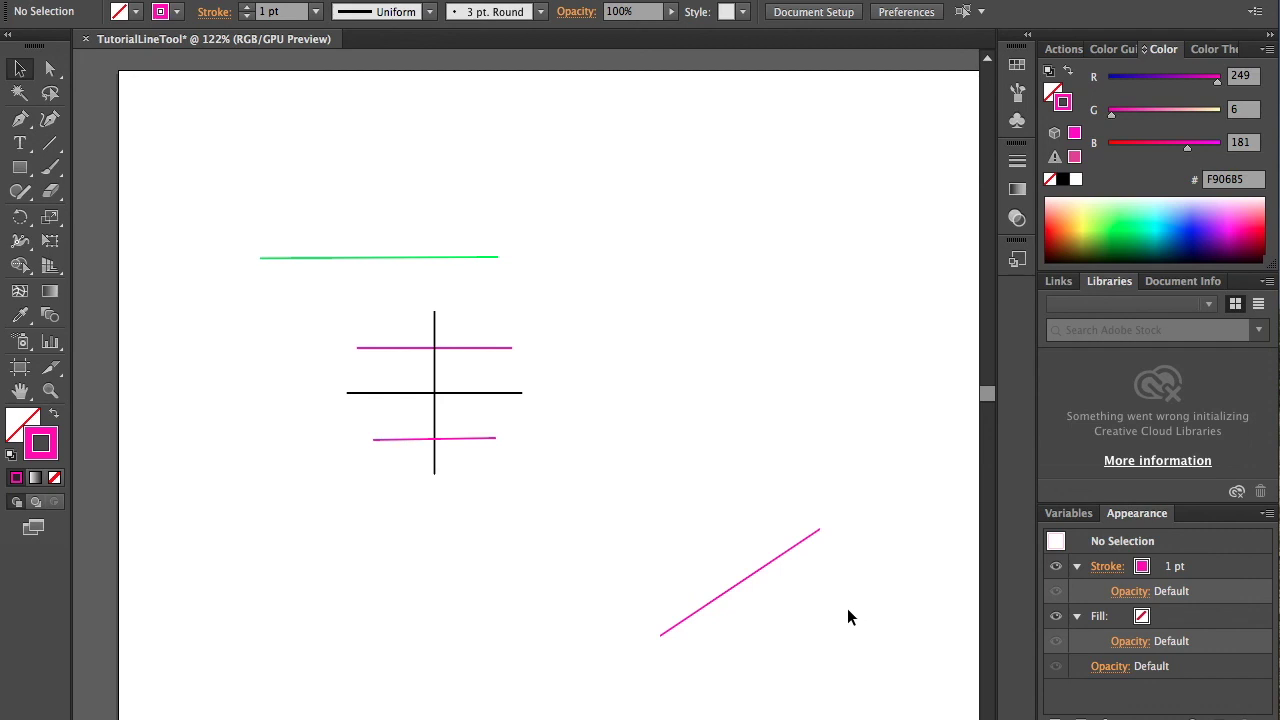
pyautogui.moveTo(747, 585); pyautogui.dragTo(437, 395)
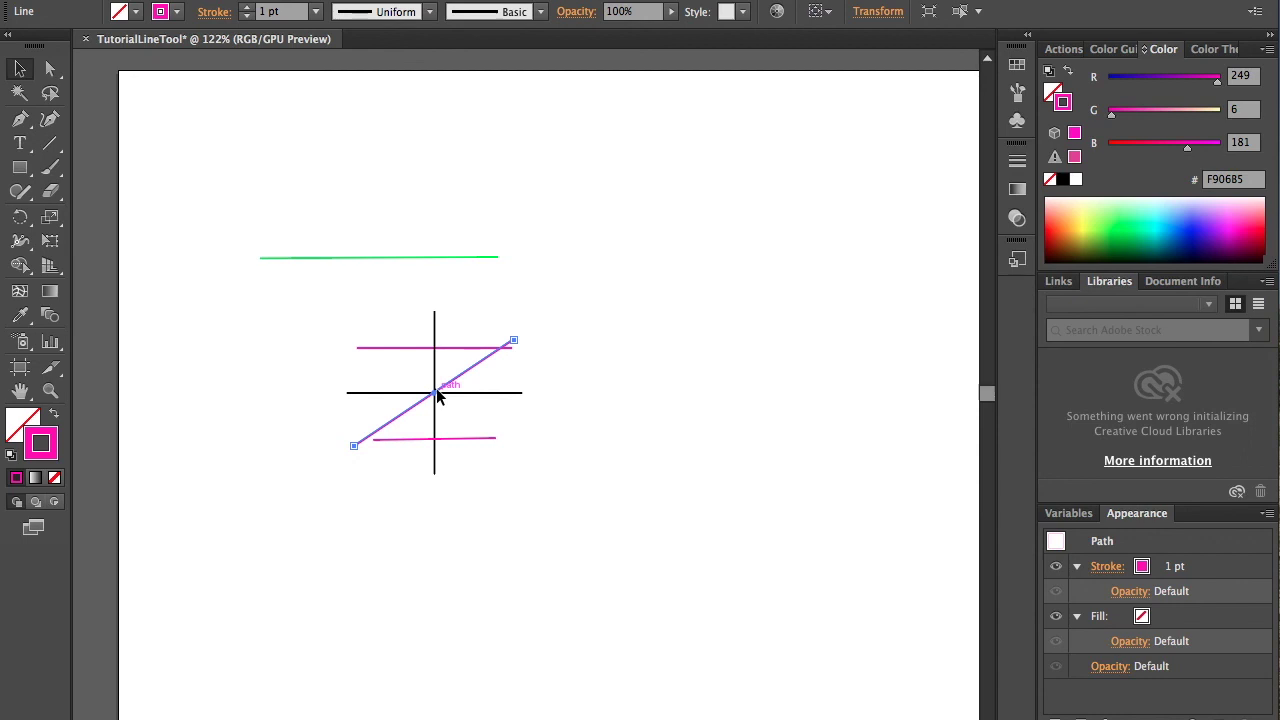
# Step: Shift the pink diagonal left of the cross so its upper end meets the top pink line
pyautogui.click(580, 364)
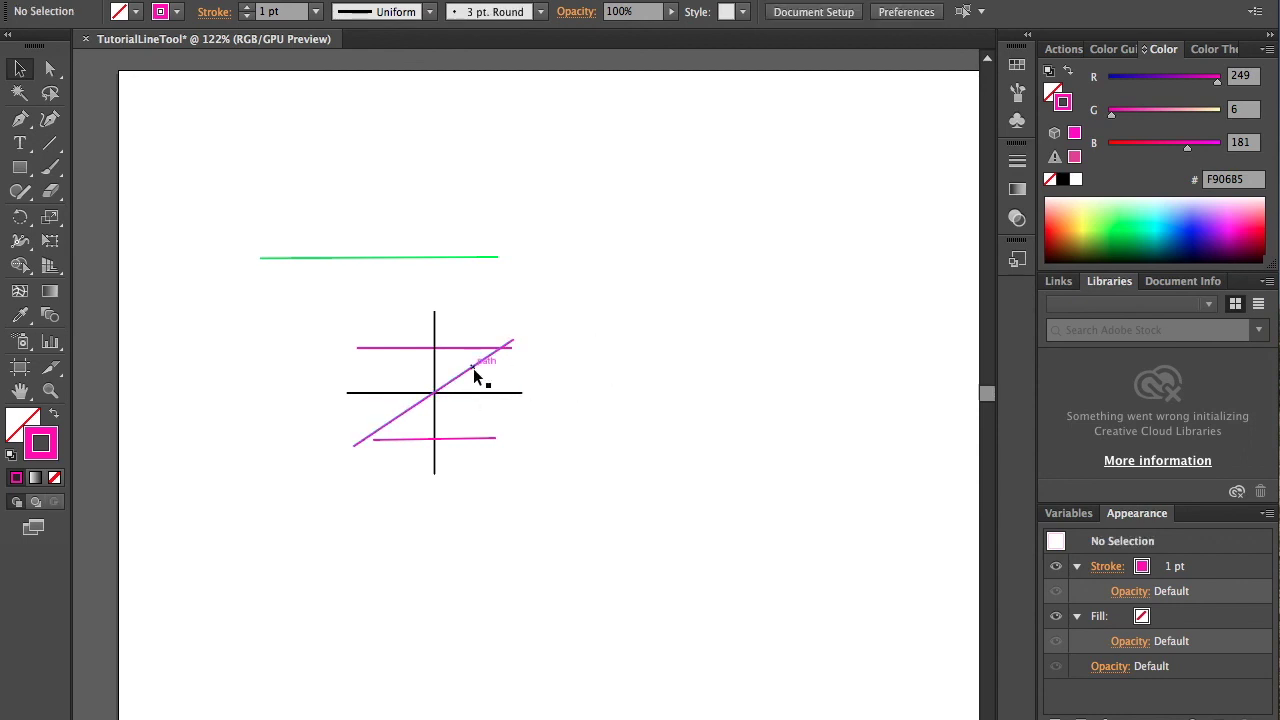
pyautogui.moveTo(479, 372); pyautogui.dragTo(361, 381)
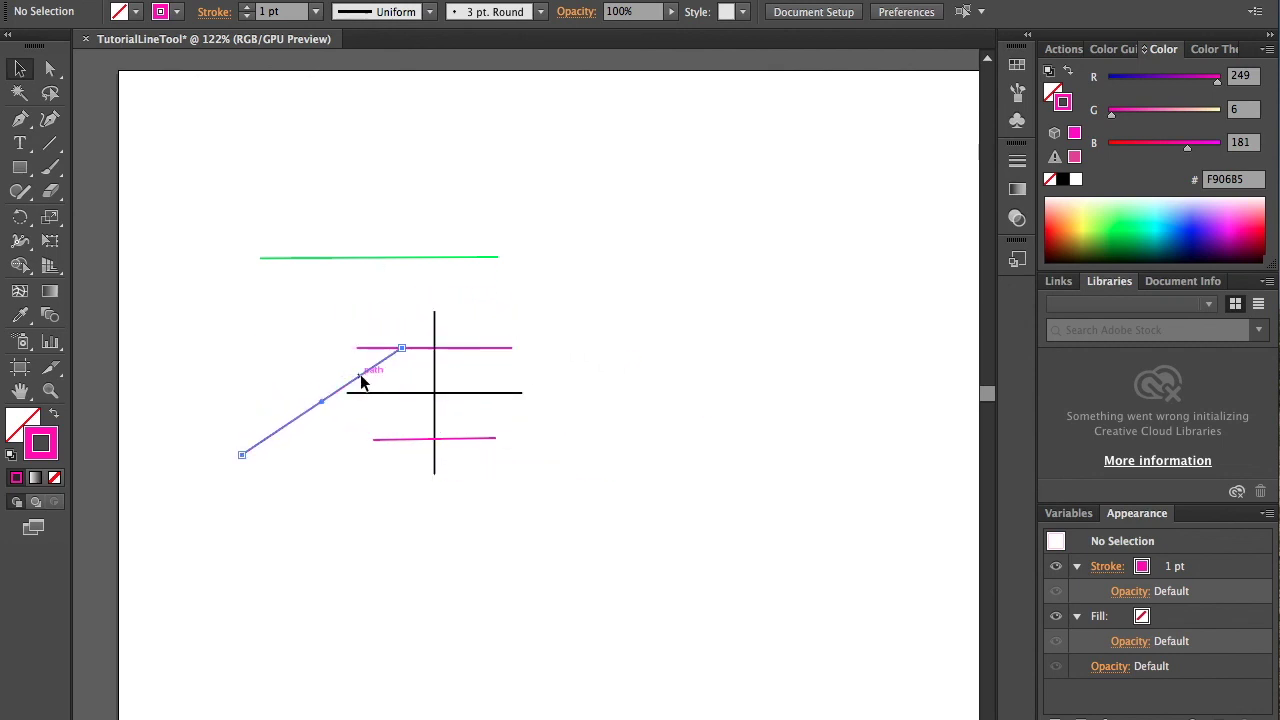
pyautogui.click(361, 381)
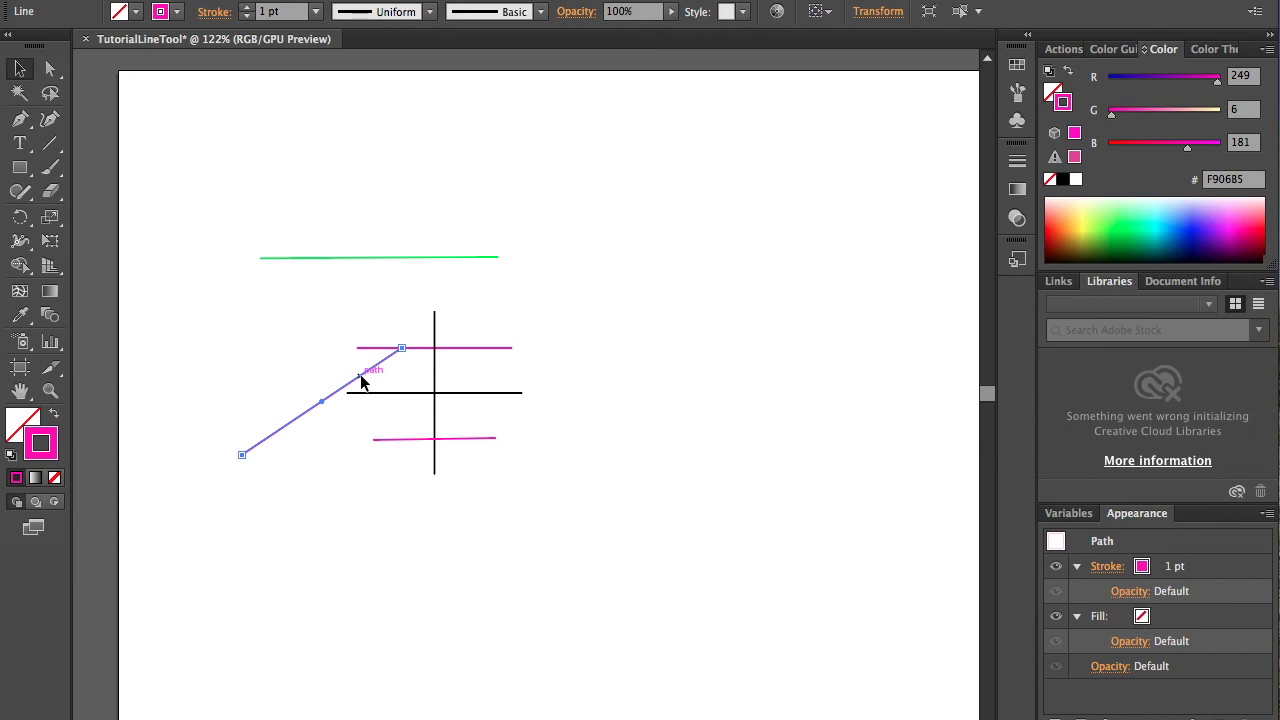